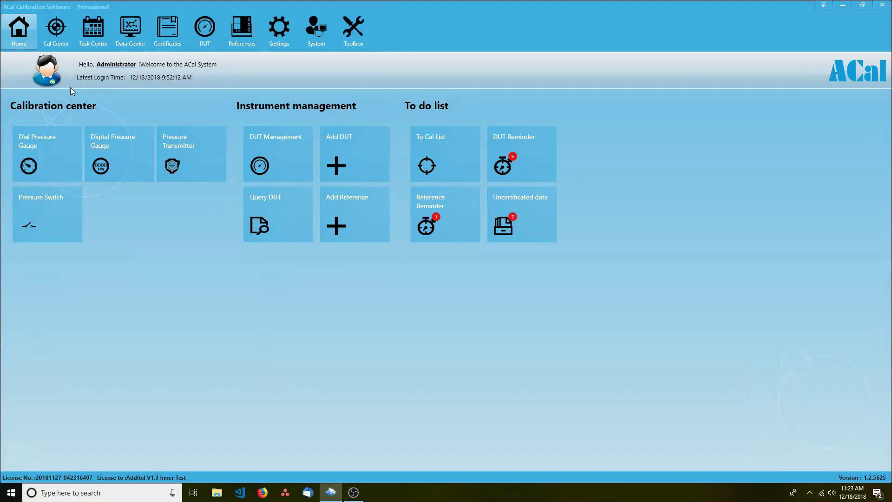
Browse the Task Center's lists of instruments awaiting calibration and data awaiting audit
left_click(53, 30)
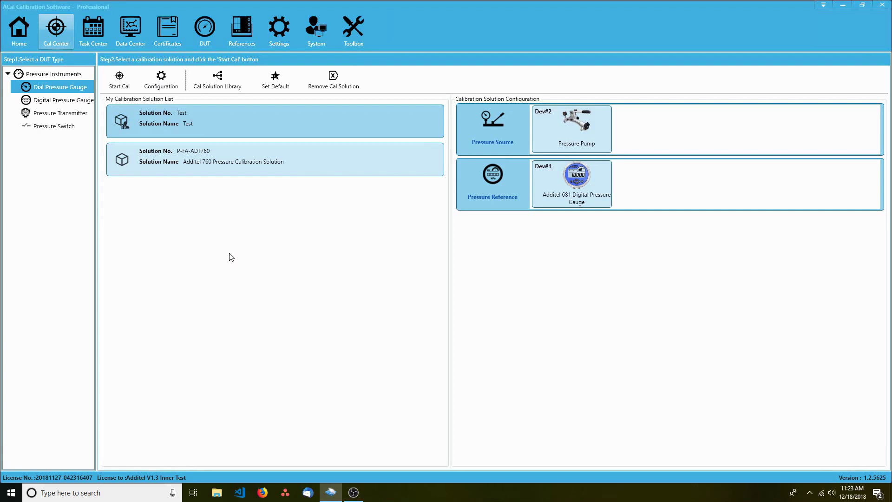
left_click(99, 43)
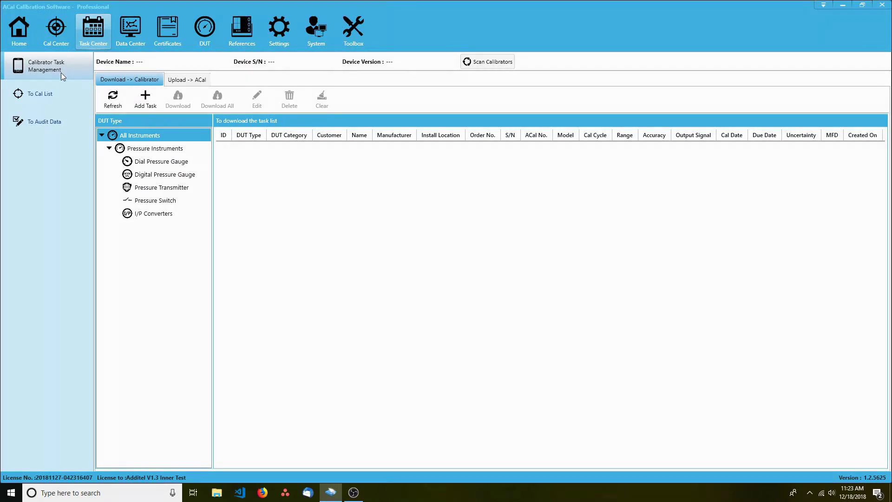
left_click(48, 97)
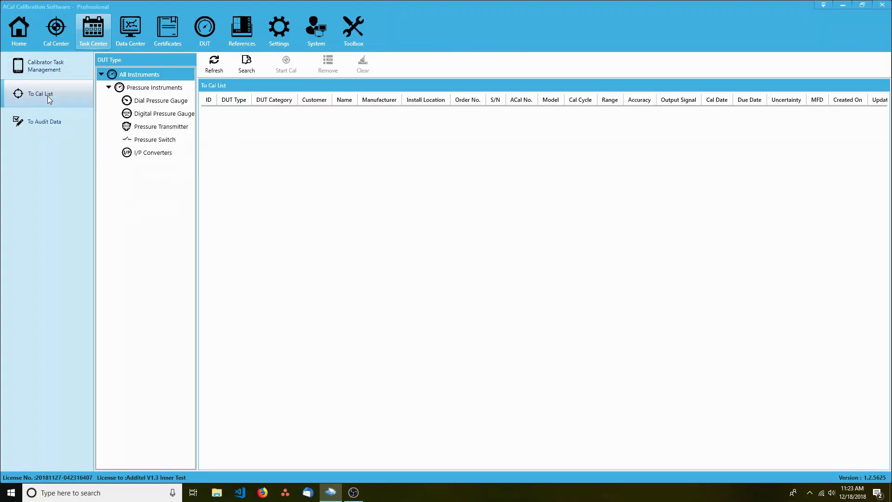
left_click(46, 122)
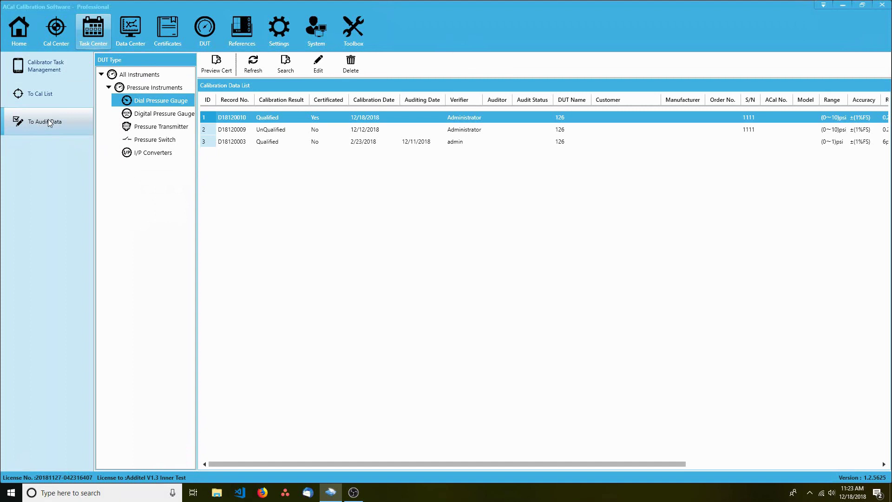
Open Data Center records D18120010 and D18120009 and close each without changes
left_click(133, 37)
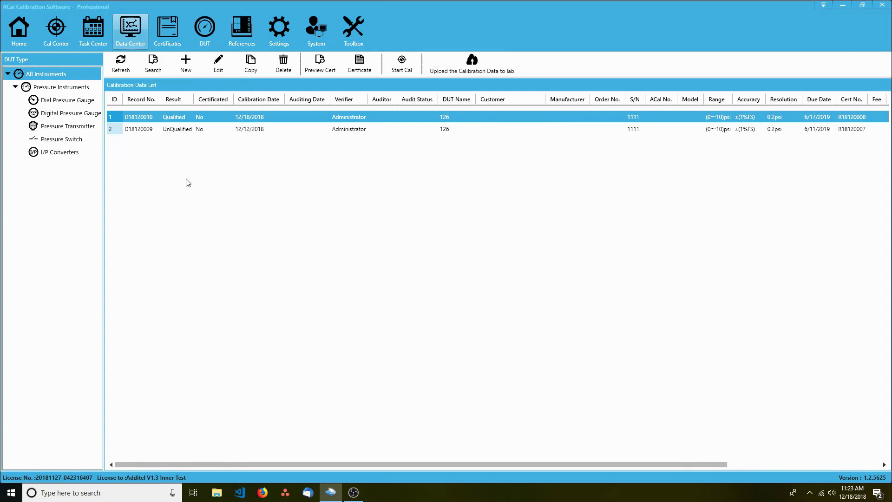
double_click(178, 120)
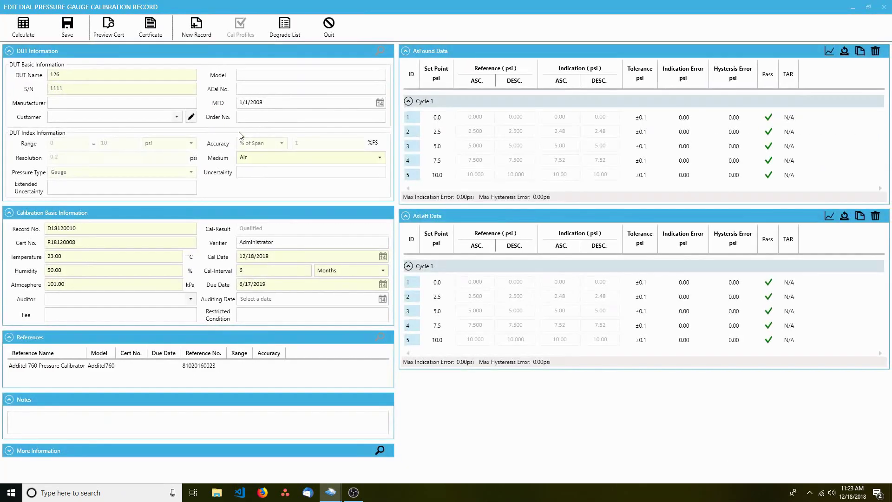
left_click(324, 26)
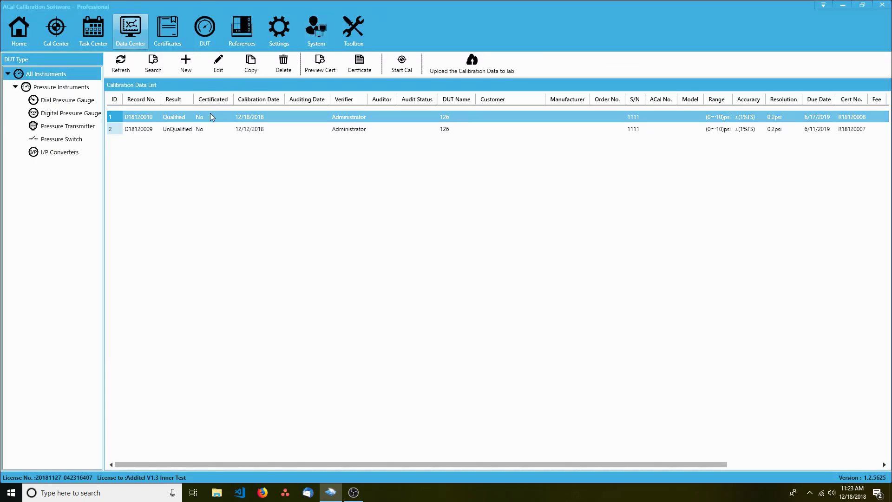
left_click(198, 129)
double_click(199, 128)
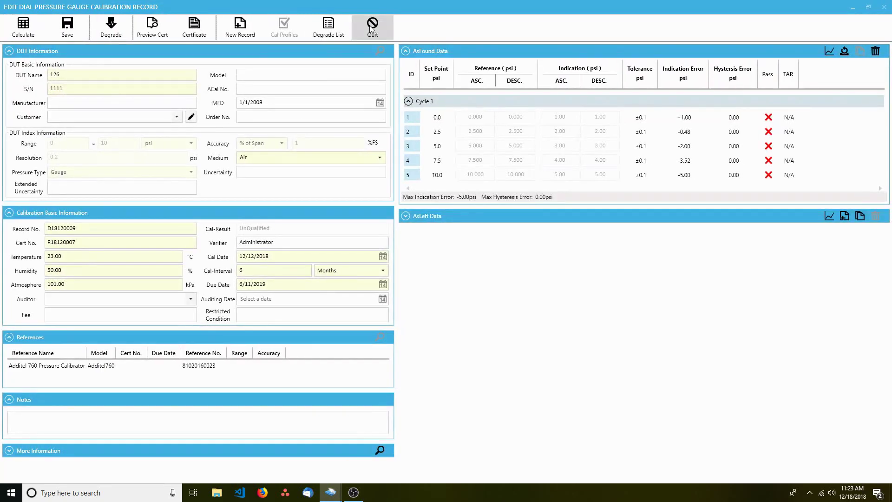
left_click(372, 29)
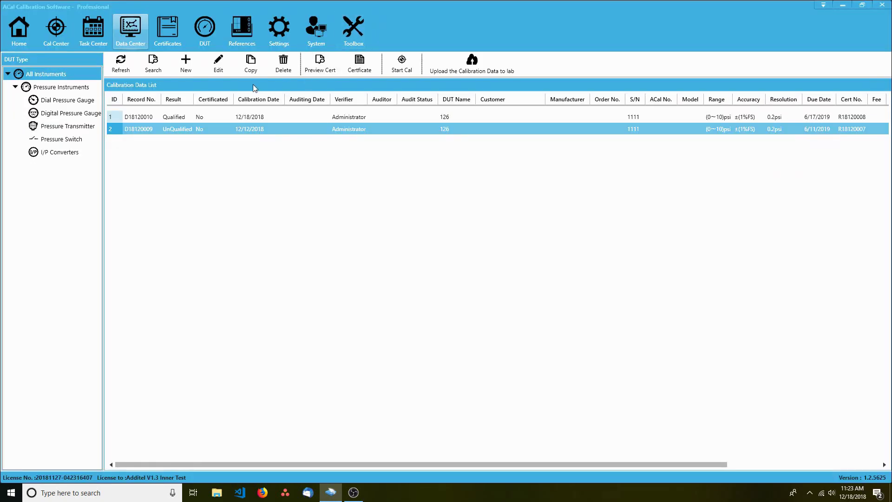
Preview certificate R18120008 from the Certificates list, then close the preview
left_click(169, 40)
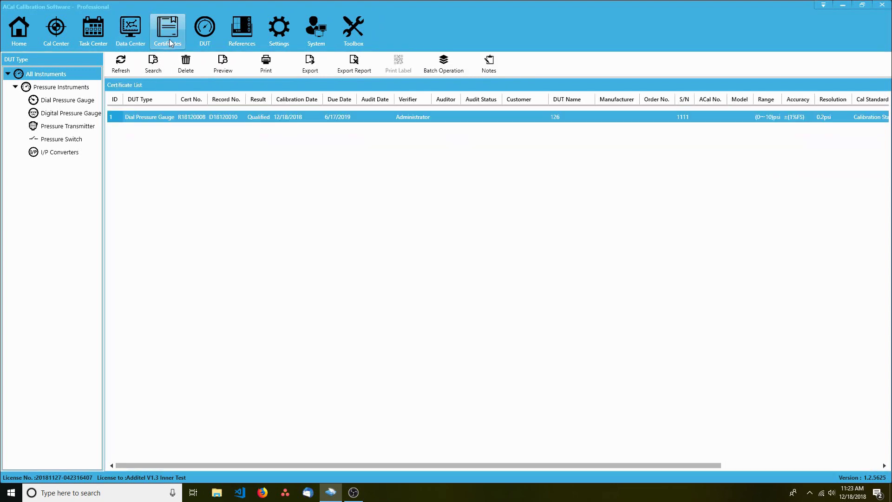
double_click(299, 116)
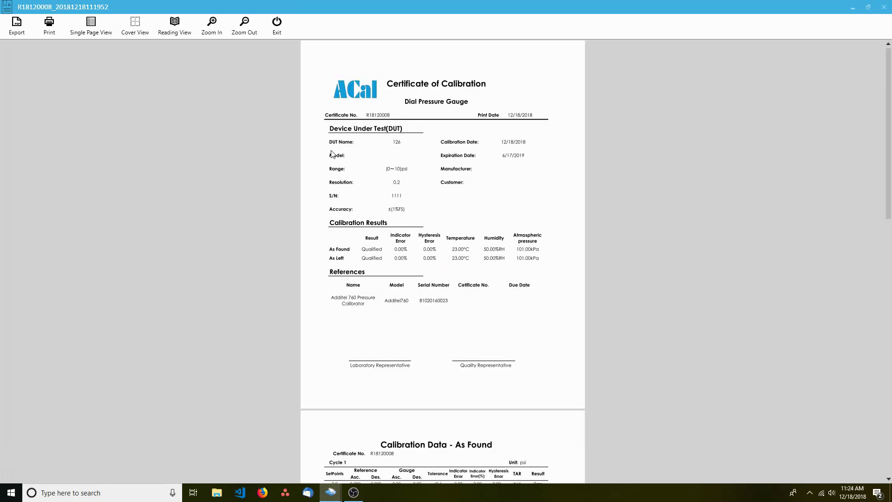
left_click(277, 25)
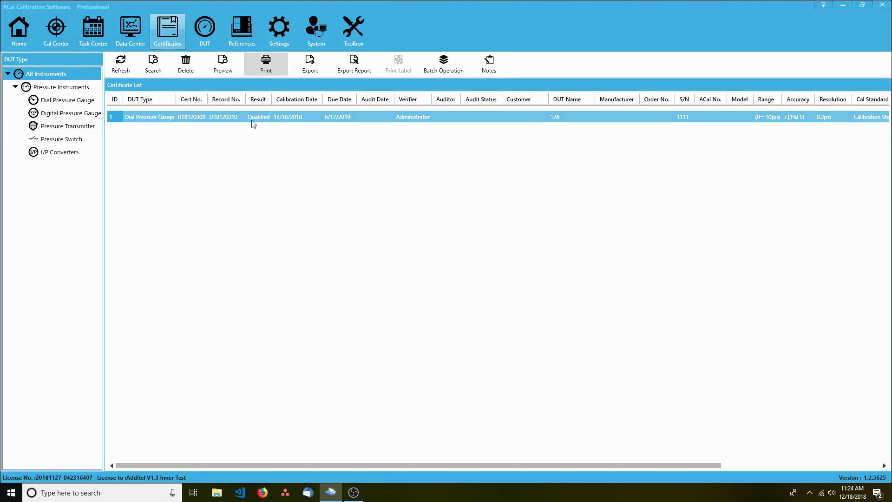
Inspect the My New Dial Gauge DUT and Additel 760 reference details without saving
left_click(207, 44)
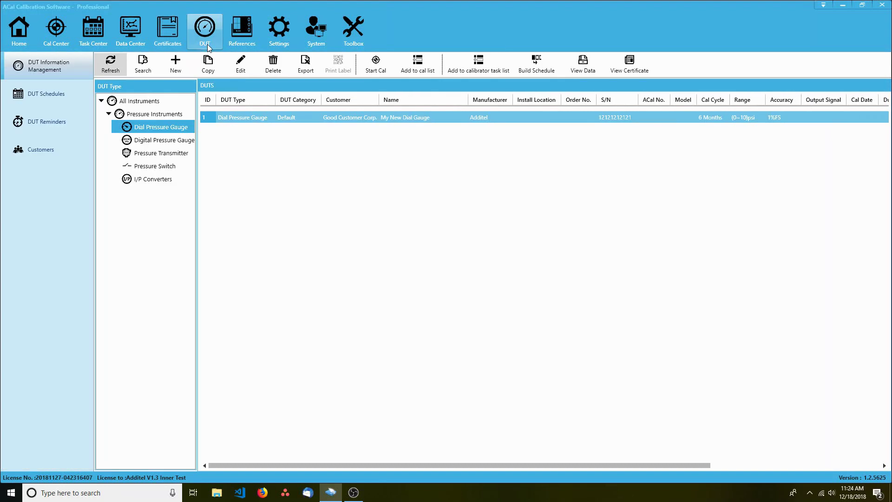
double_click(285, 122)
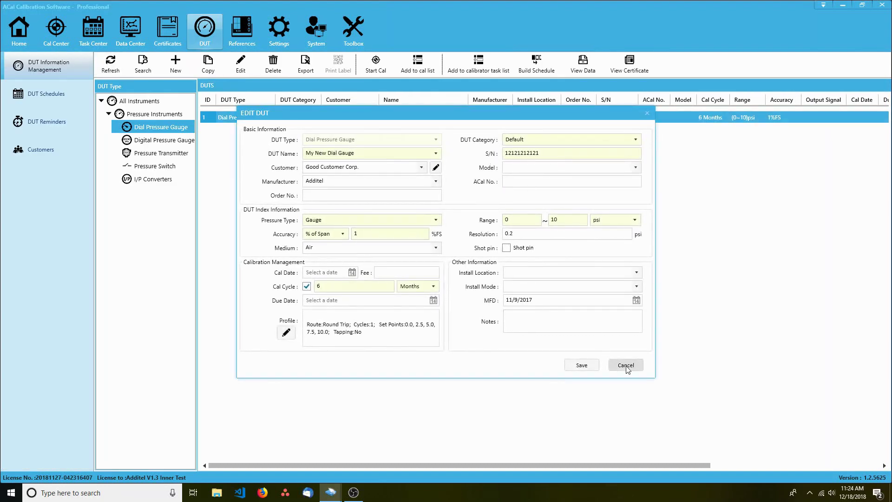
left_click(625, 364)
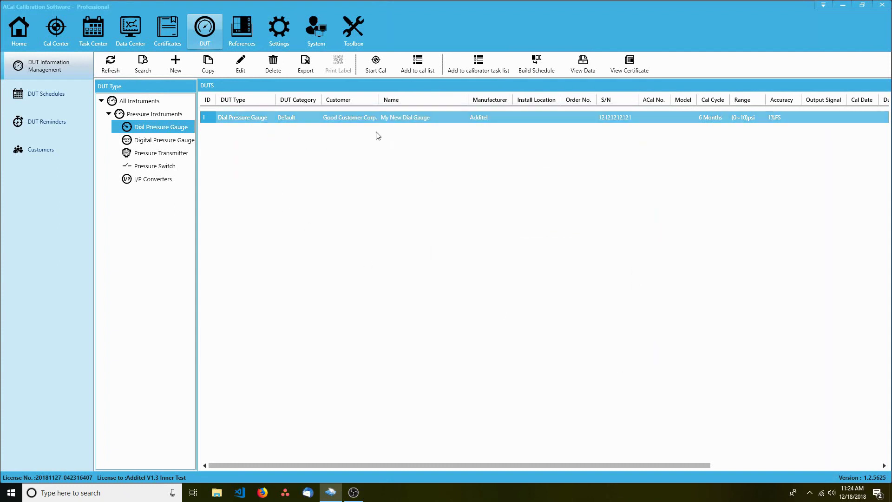
left_click(235, 38)
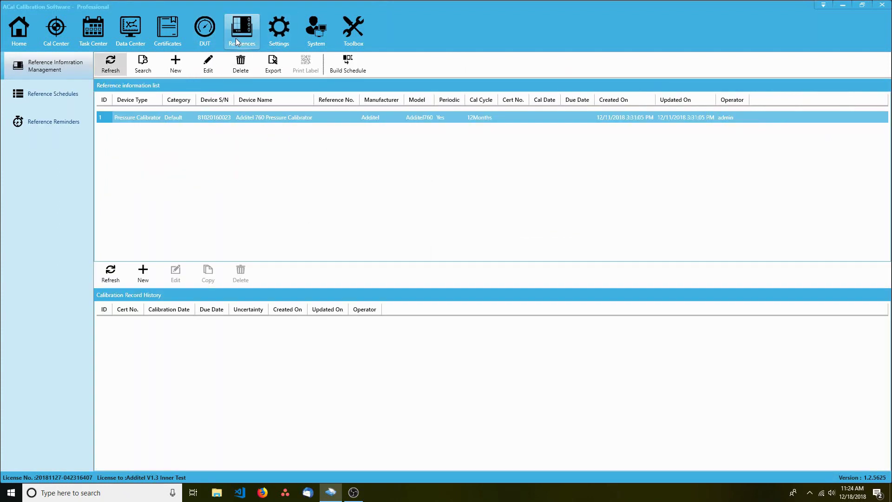
double_click(314, 116)
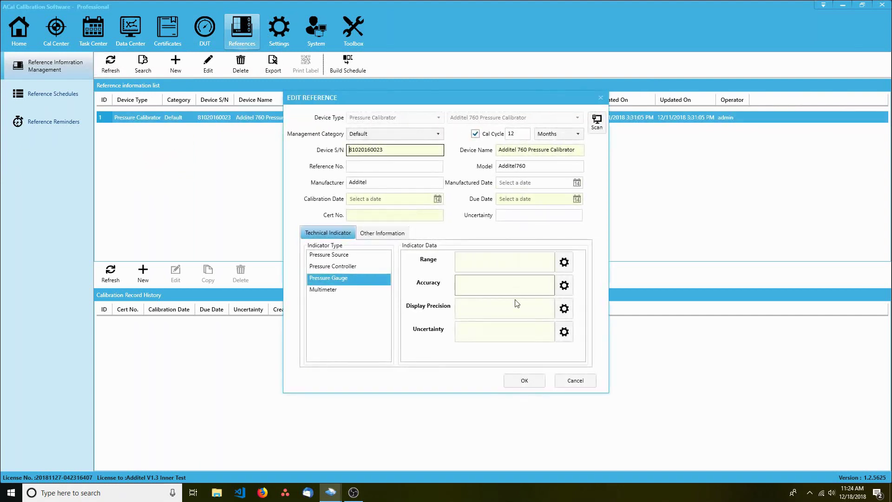
left_click(575, 381)
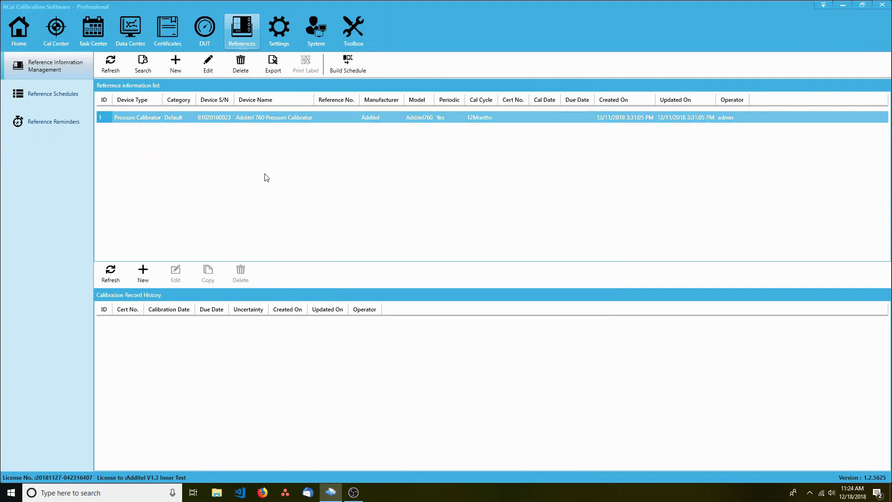
Look through the laboratory settings and user management pages, ending on the Toolbox
left_click(281, 32)
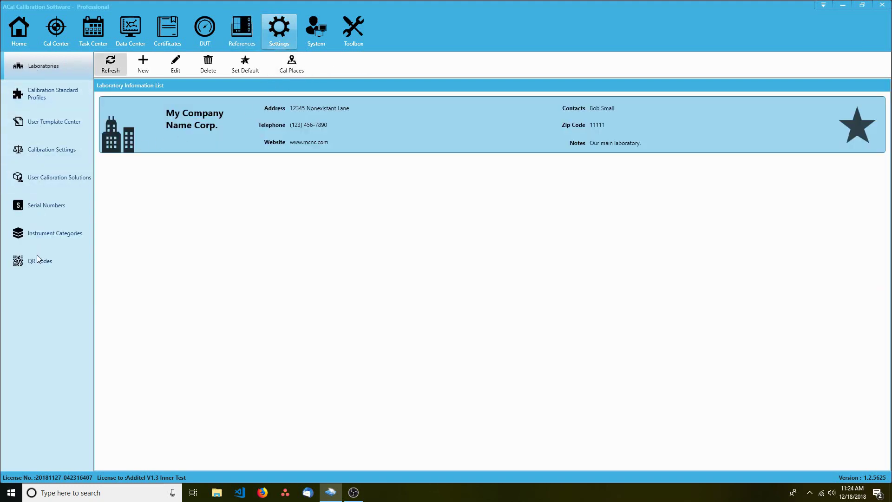
left_click(314, 29)
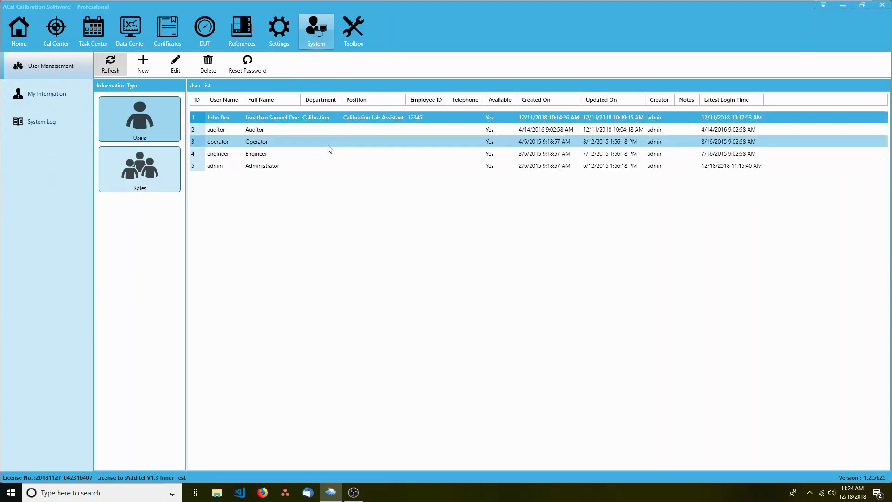
left_click(354, 37)
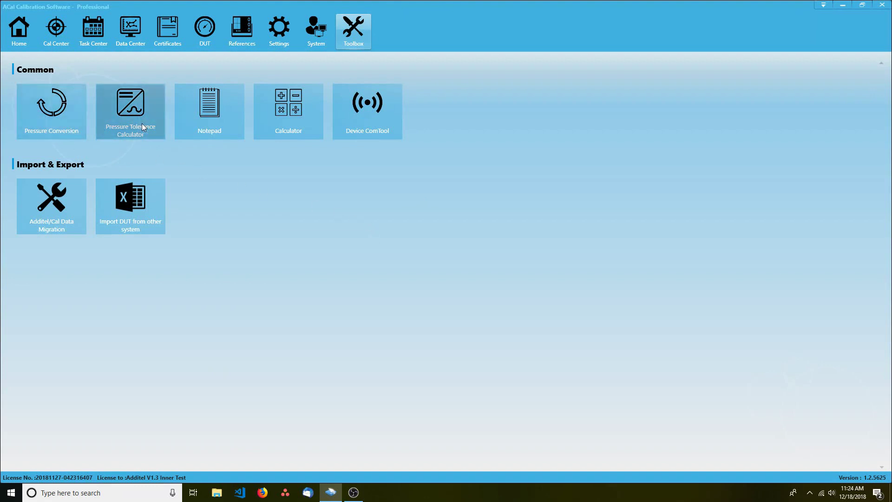
Return to the Home dashboard, then go to the System page's User Management
left_click(19, 29)
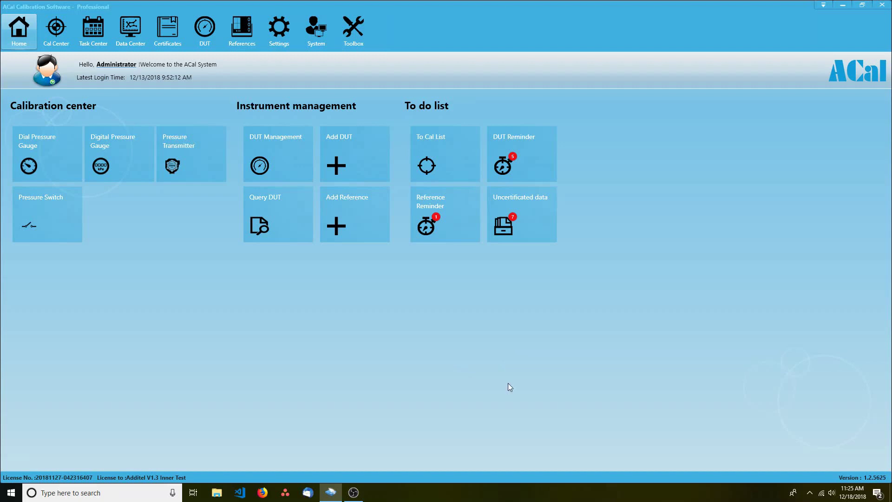
left_click(303, 30)
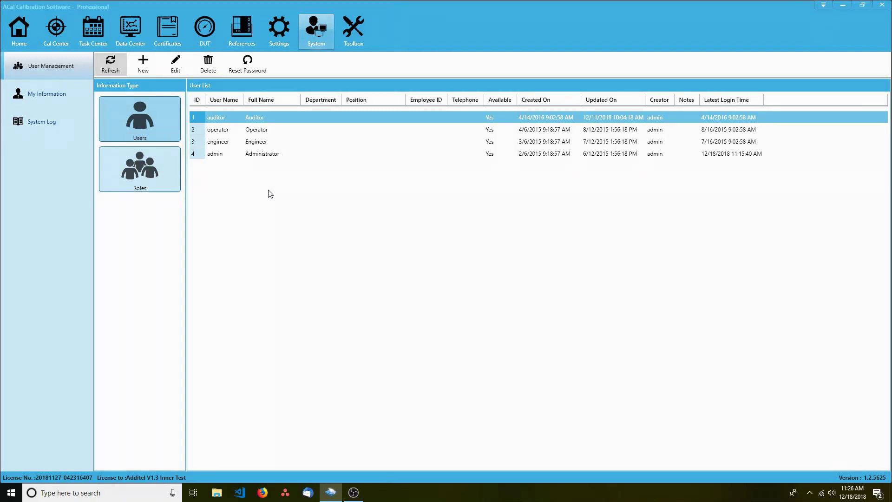
Add a new user with a username, confirmed password and full name, holding the Engineers role
left_click(143, 64)
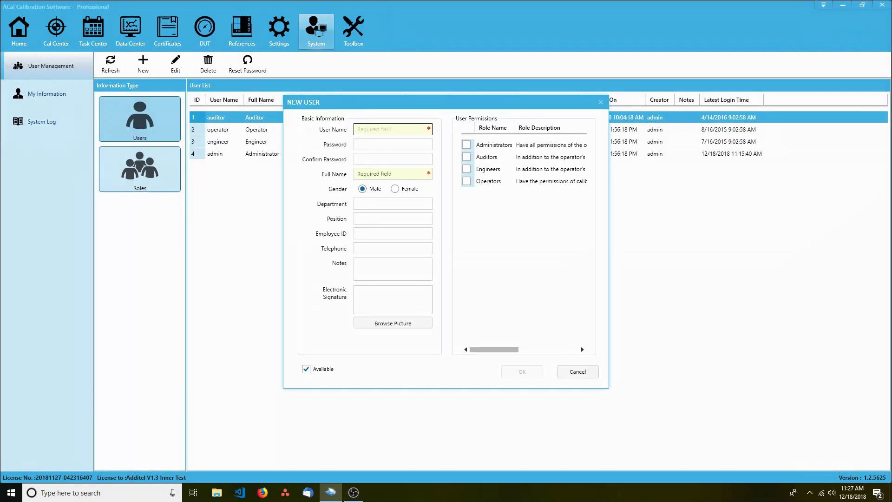
type("John")
key("Tab")
type("1234")
key("Tab")
type("1234")
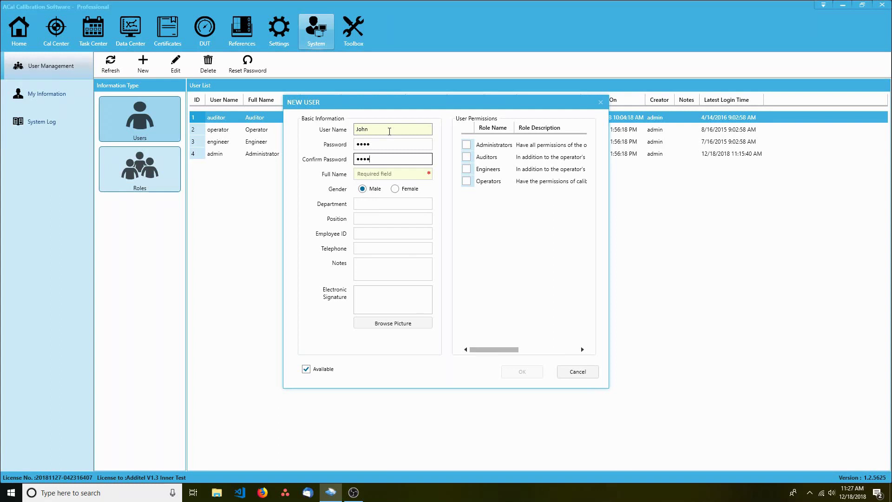
key("Tab")
type("John")
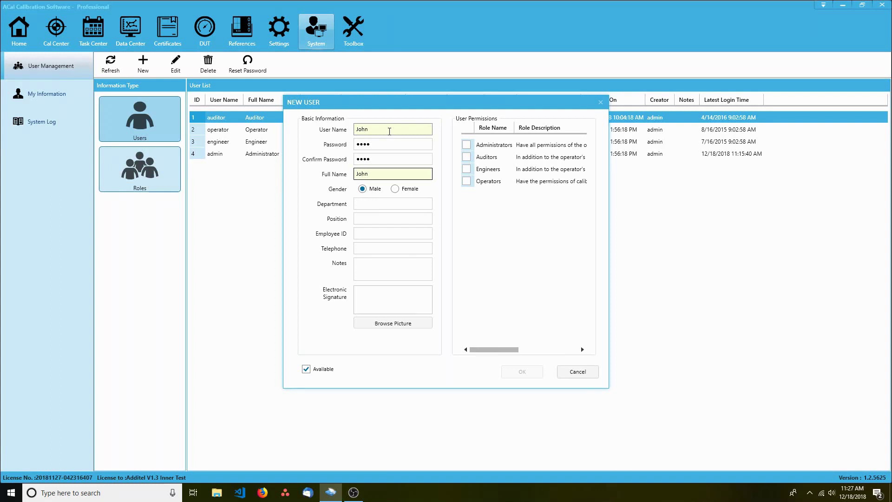
left_click(466, 169)
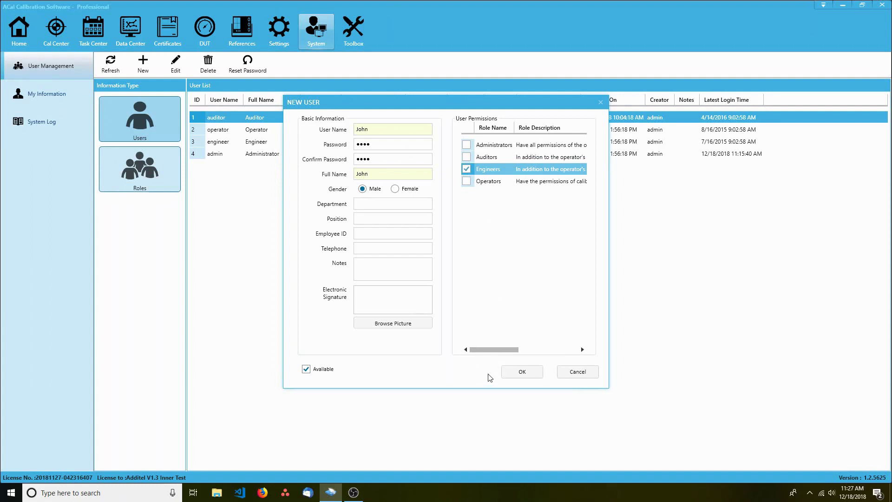
left_click(511, 372)
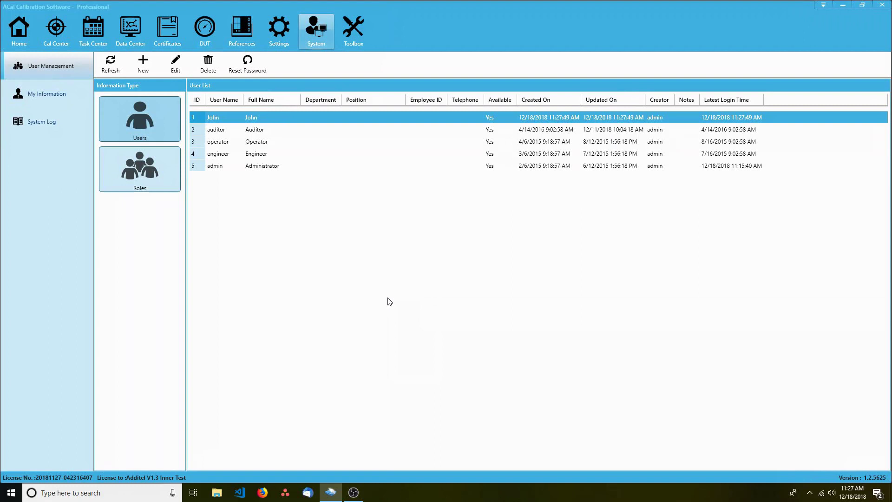
Open the Engineers role and review its Cal Center, Data Center and Certificates permissions
left_click(130, 173)
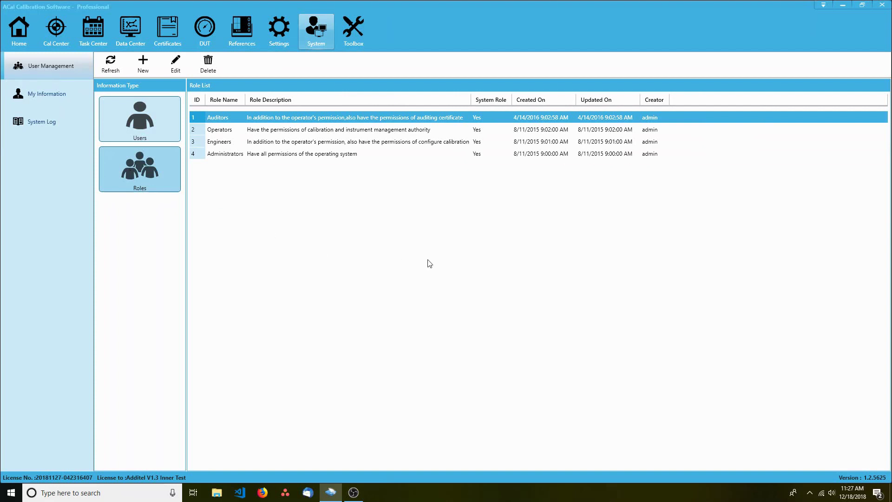
left_click(269, 145)
double_click(269, 148)
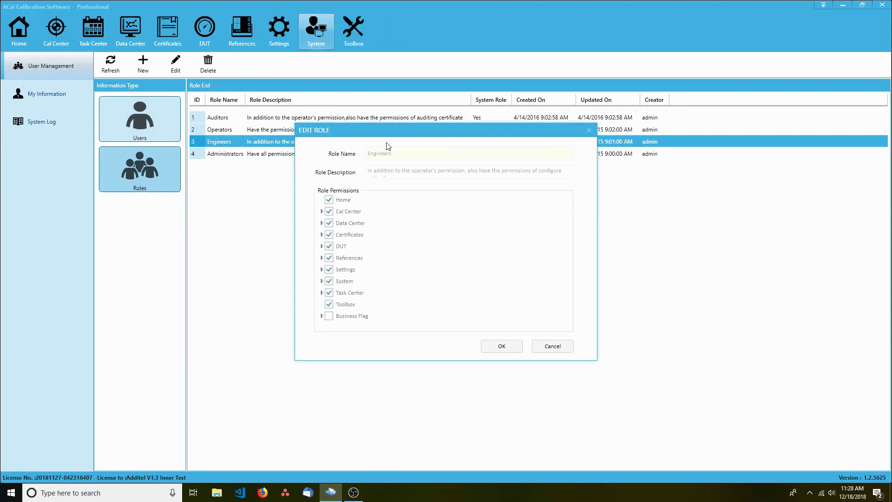
left_click(321, 211)
left_click(321, 211)
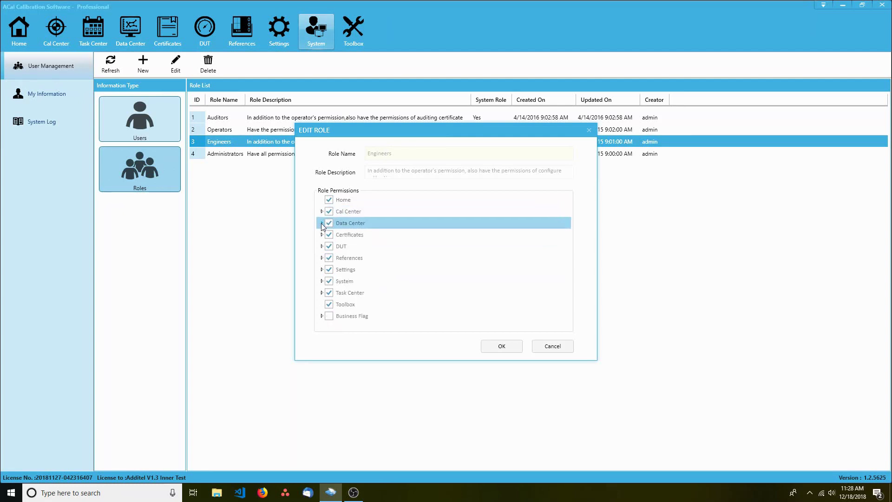
left_click(321, 223)
left_click(321, 225)
left_click(322, 235)
left_click(323, 235)
Review the DUT, References and System permissions, cancel without saving, and start a blank role
left_click(321, 245)
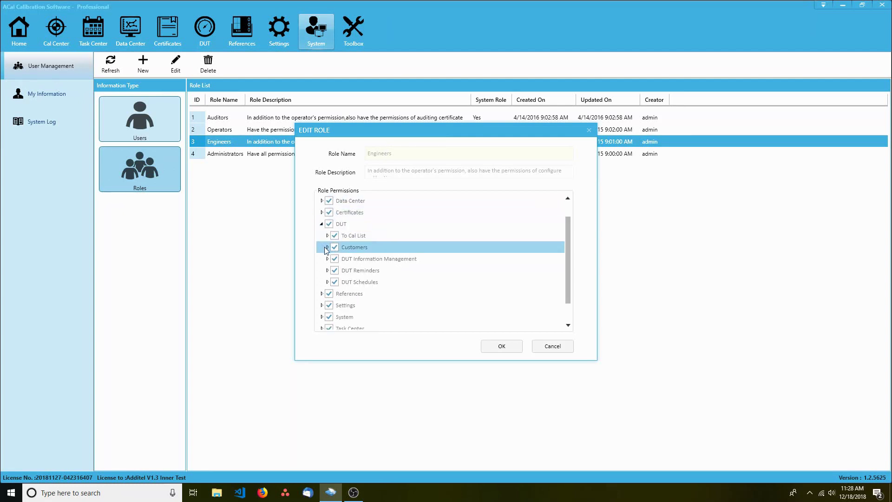
left_click(322, 223)
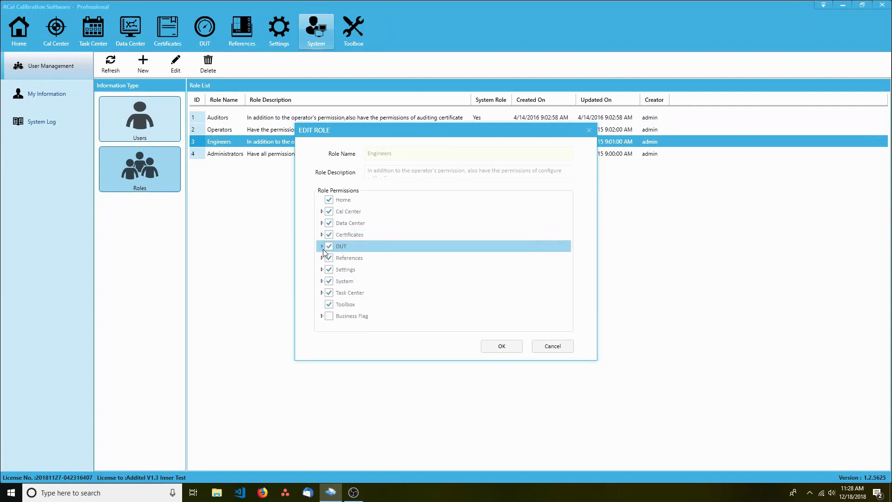
left_click(322, 257)
left_click(321, 235)
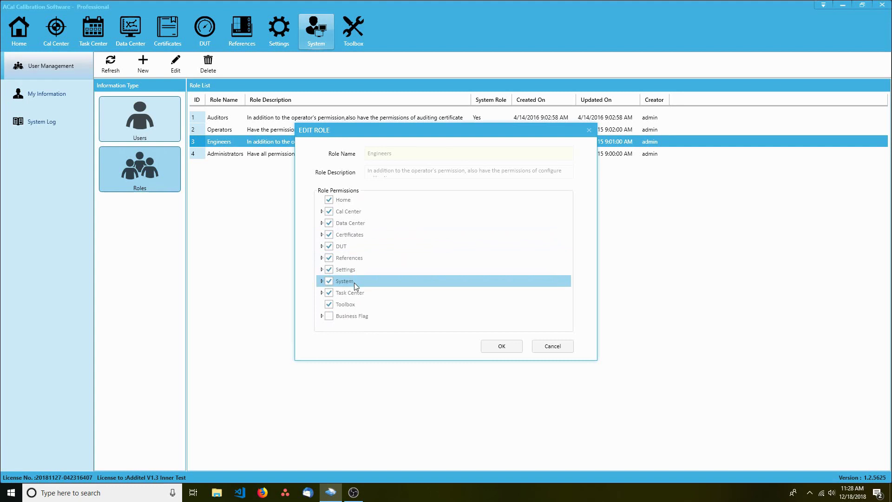
left_click(323, 282)
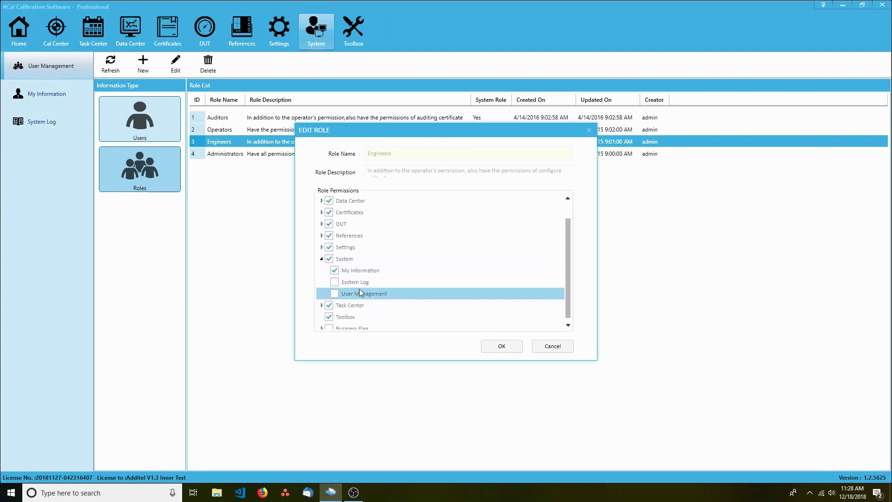
left_click(320, 258)
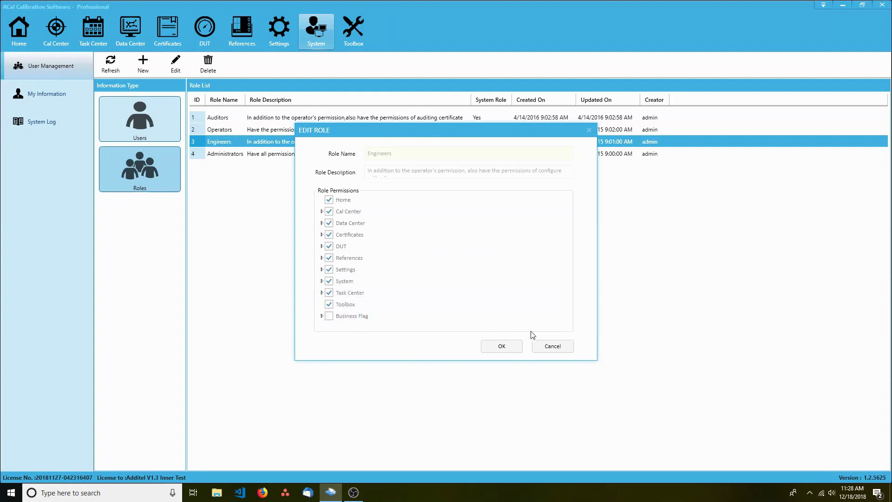
left_click(541, 346)
left_click(143, 65)
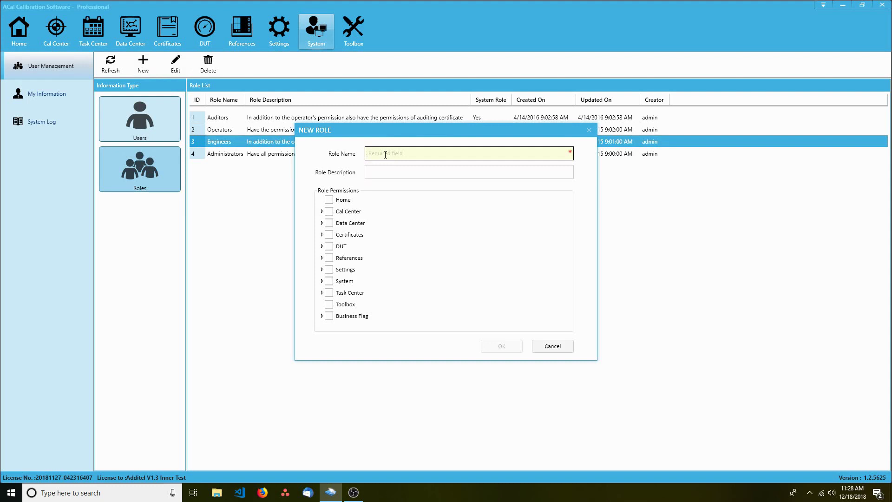
Name the role 'Lab Assistant' with description 'Helps the main lab technichian perform calibrations.'
type("Lab Assistant")
left_click(395, 174)
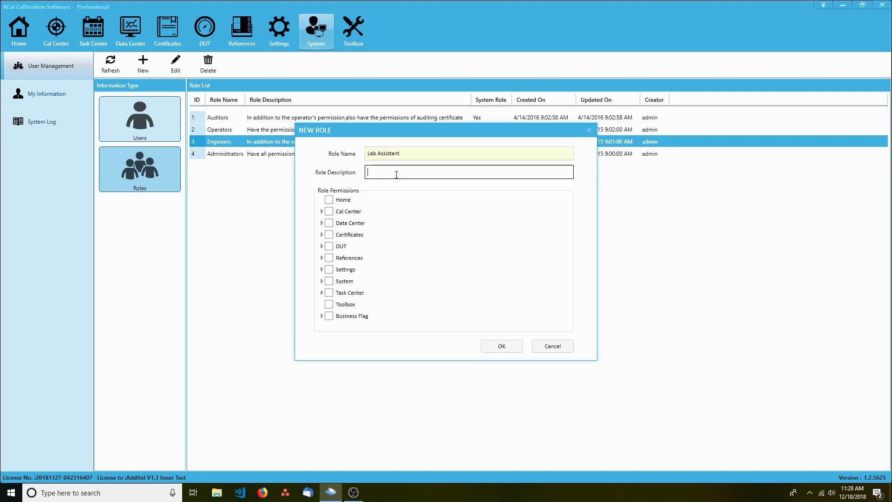
type("Helps the main lab technichian perform cali")
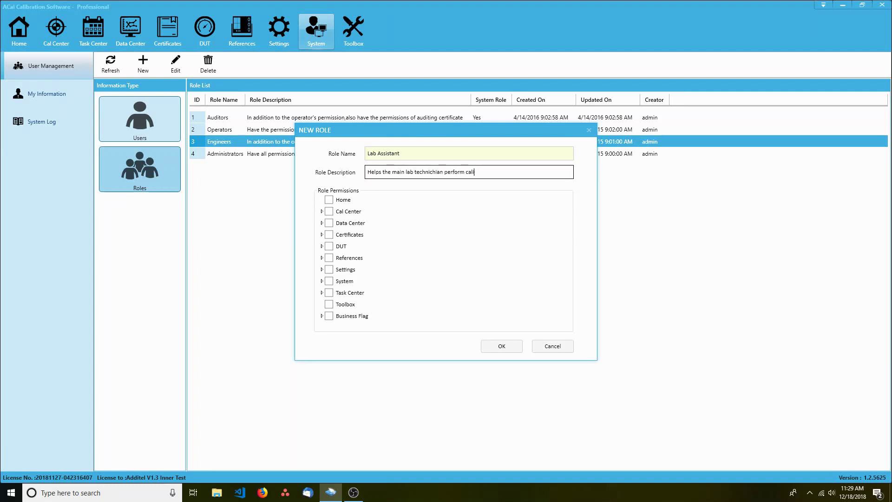
type("brations.")
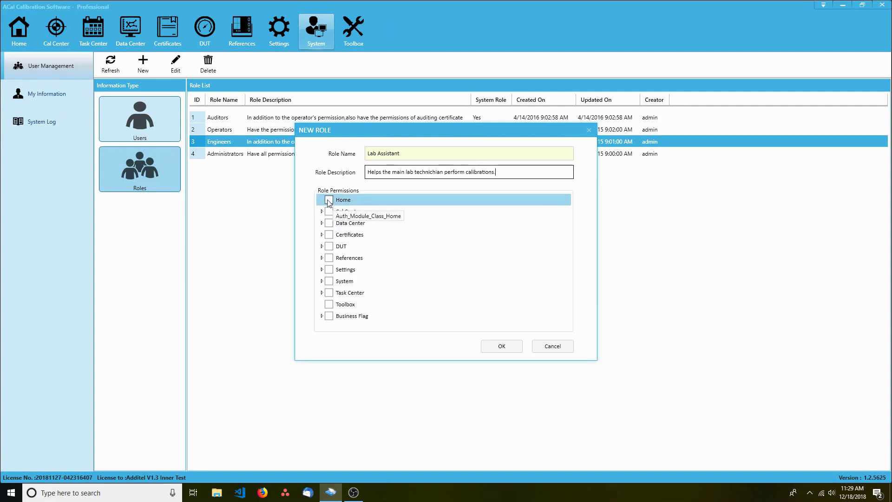
Grant Home, all Cal Center, and all Data Center permissions except Generate Certificate
left_click(328, 201)
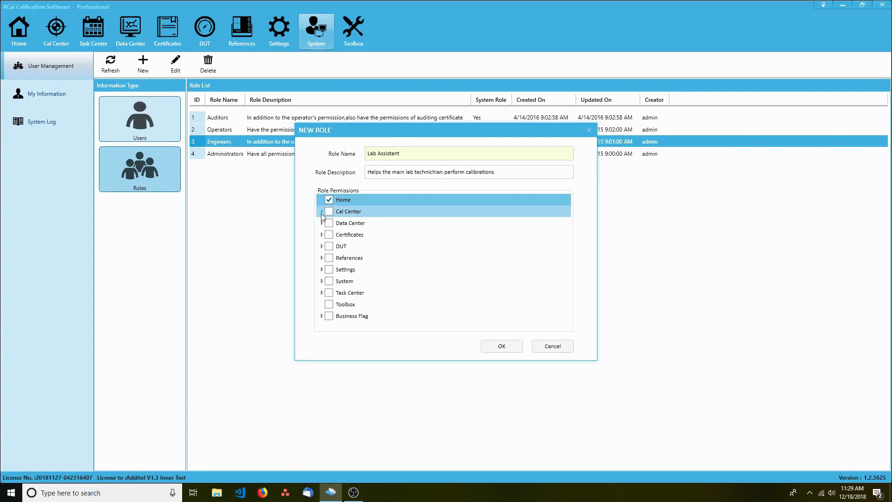
left_click(322, 211)
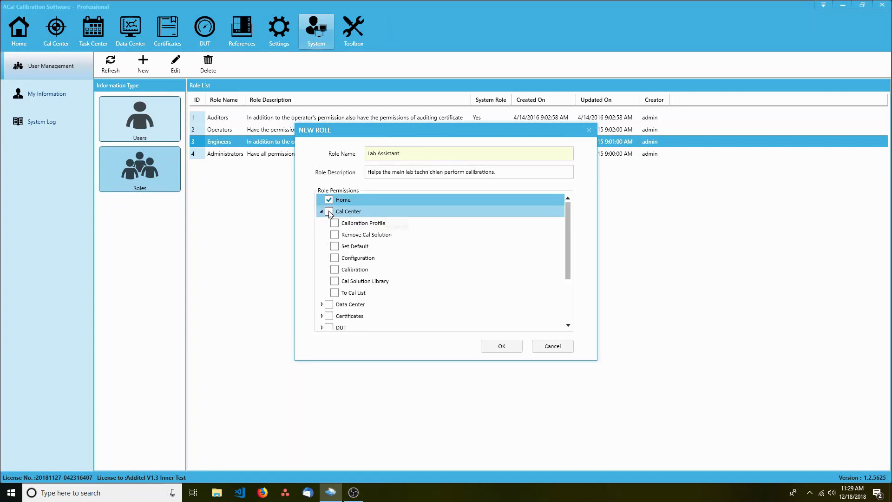
left_click(329, 212)
left_click(321, 212)
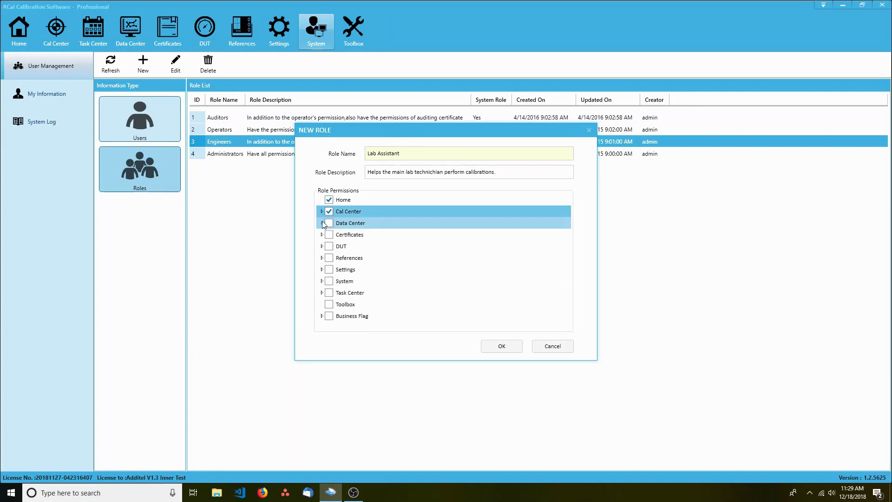
left_click(321, 222)
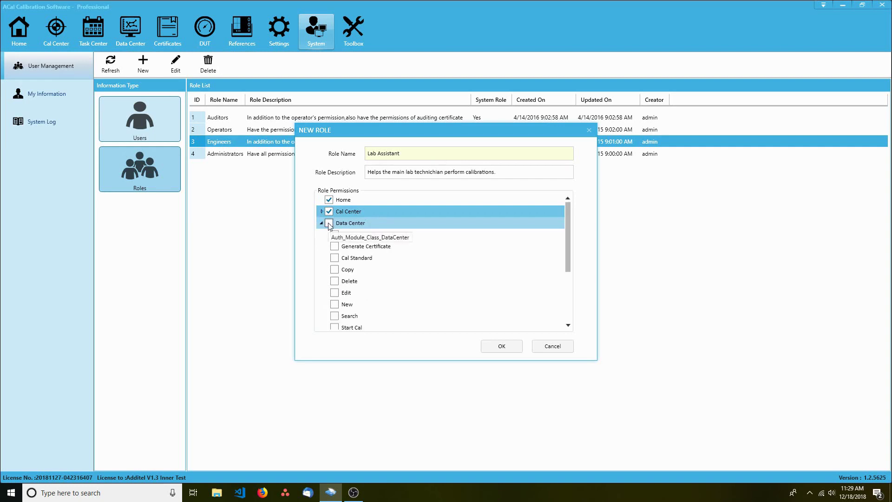
left_click(329, 223)
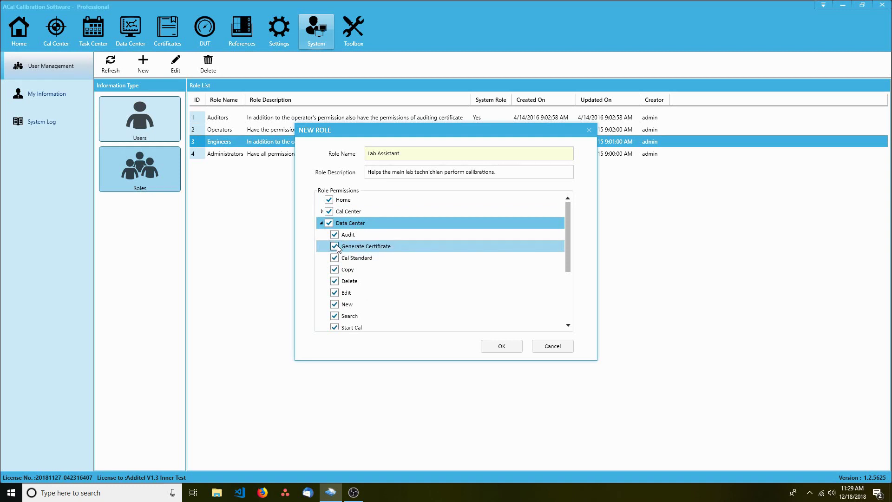
left_click(335, 247)
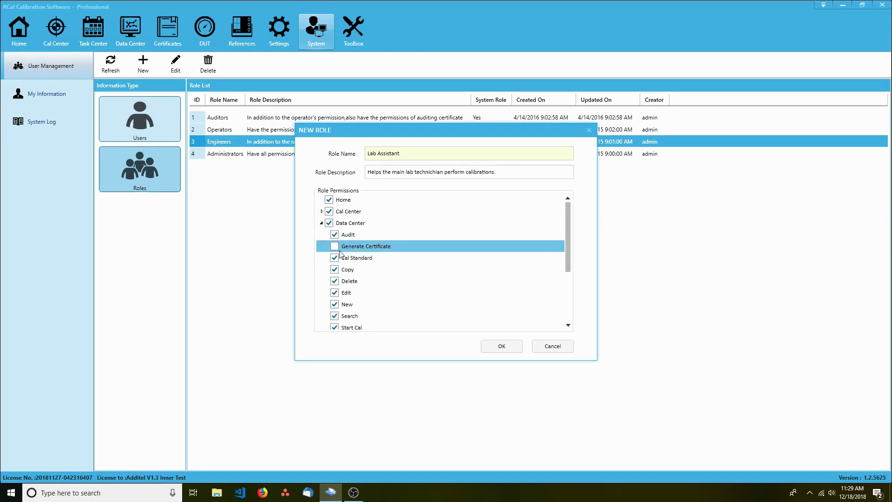
left_click(322, 224)
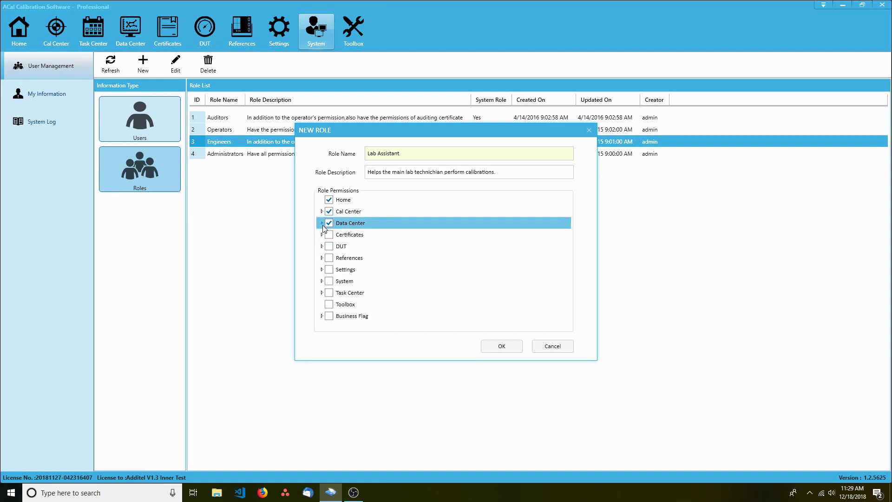
Grant Certificates permissions except deleting certificates, plus all DUT permissions
left_click(328, 235)
left_click(321, 234)
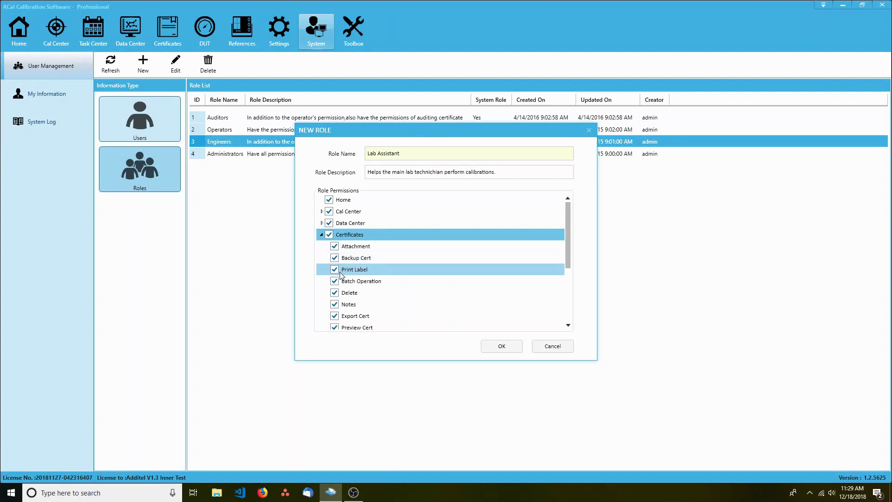
left_click(335, 292)
left_click(321, 234)
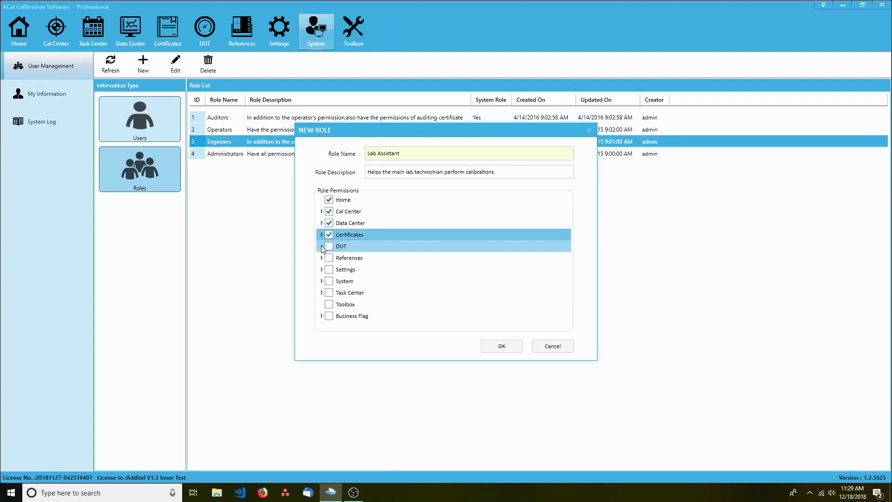
left_click(321, 245)
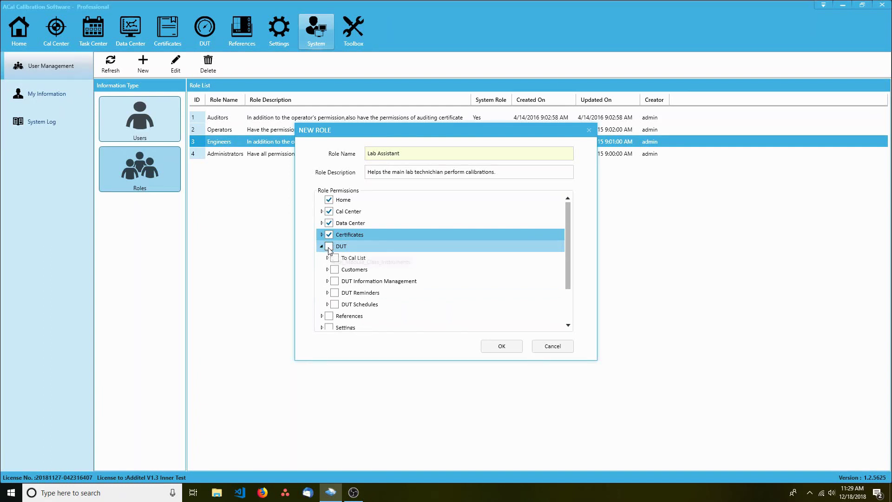
left_click(329, 247)
left_click(321, 246)
Grant all References, Task Center and Toolbox permissions and save the Lab Assistant role
left_click(321, 258)
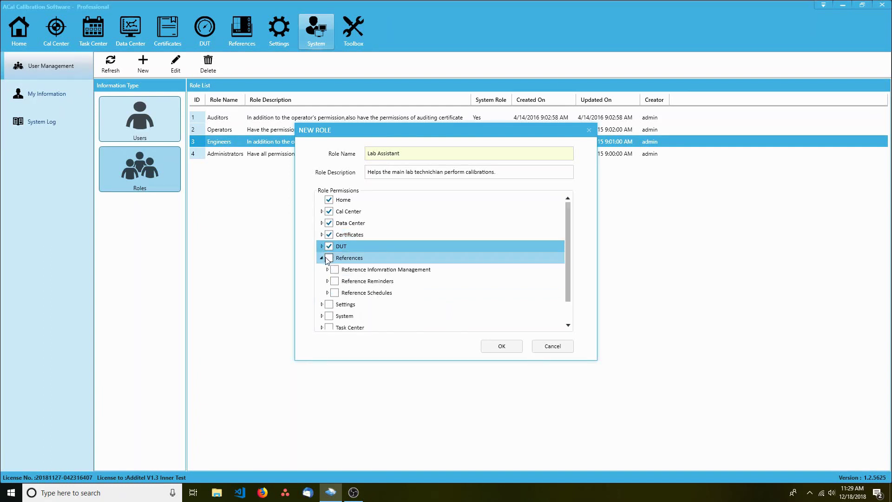
left_click(329, 257)
left_click(322, 258)
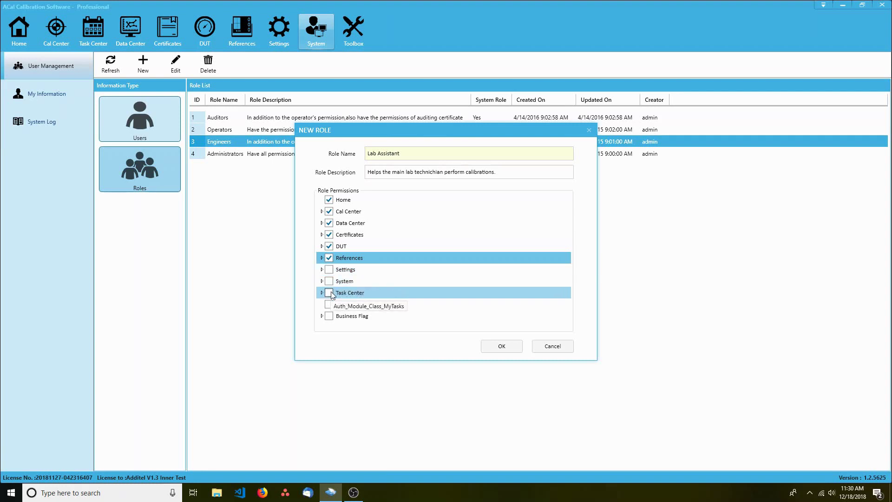
left_click(330, 294)
left_click(330, 305)
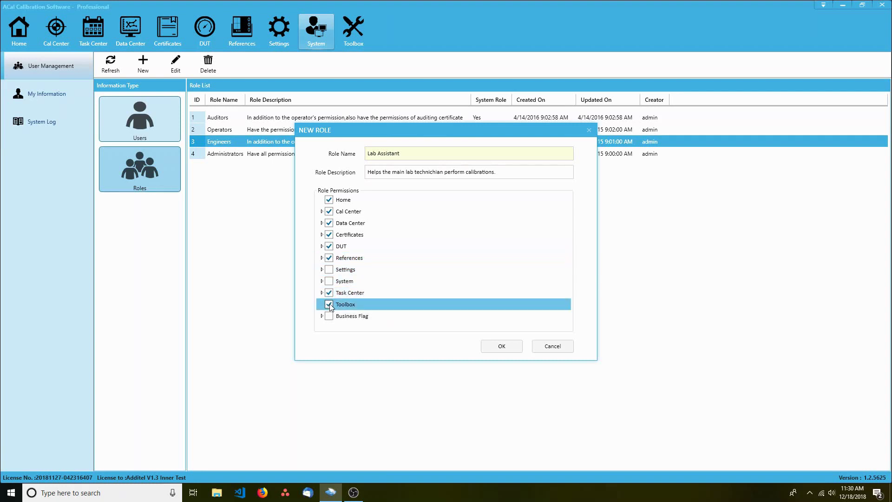
left_click(500, 347)
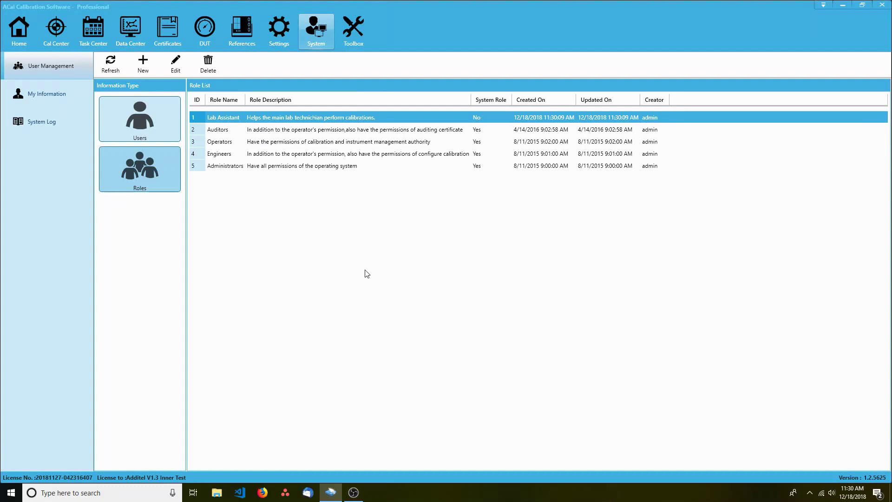
Switch the first user account from the Engineers role to Lab Assistant and save
left_click(138, 120)
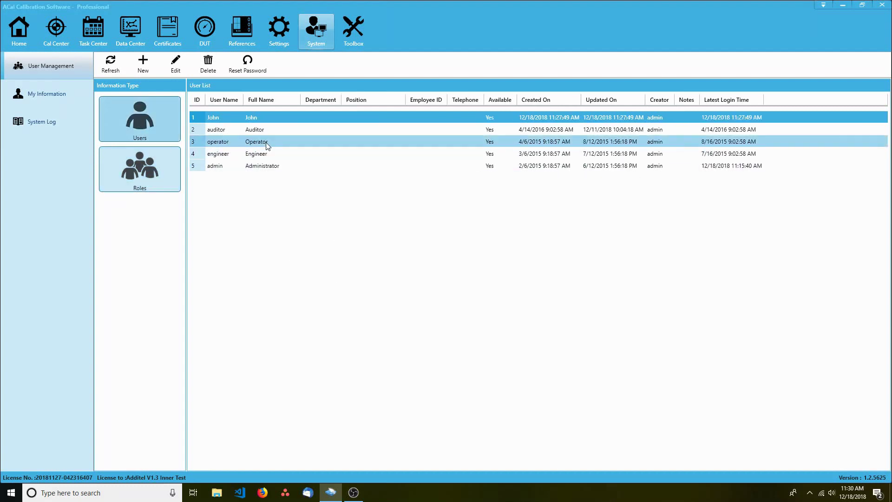
left_click(268, 120)
double_click(267, 119)
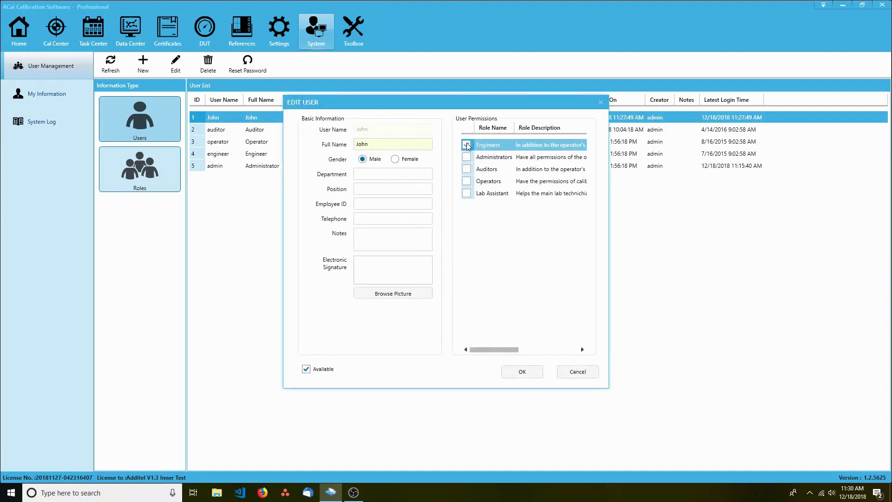
left_click(467, 194)
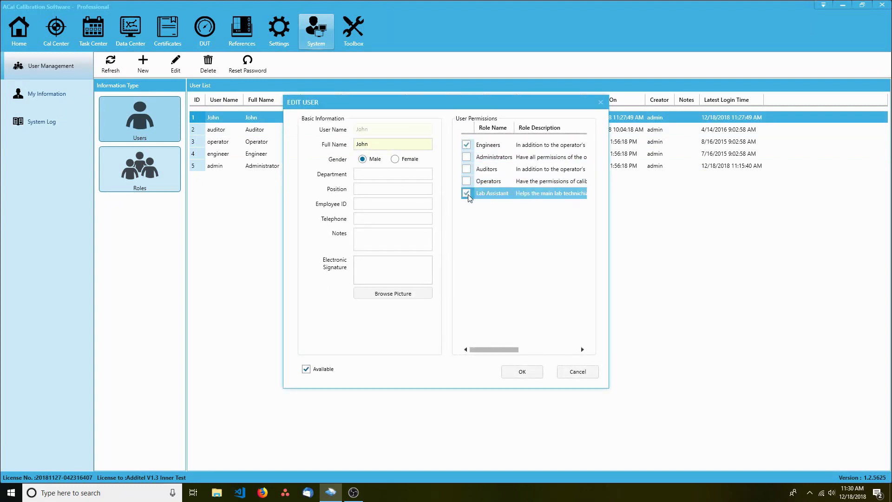
left_click(467, 145)
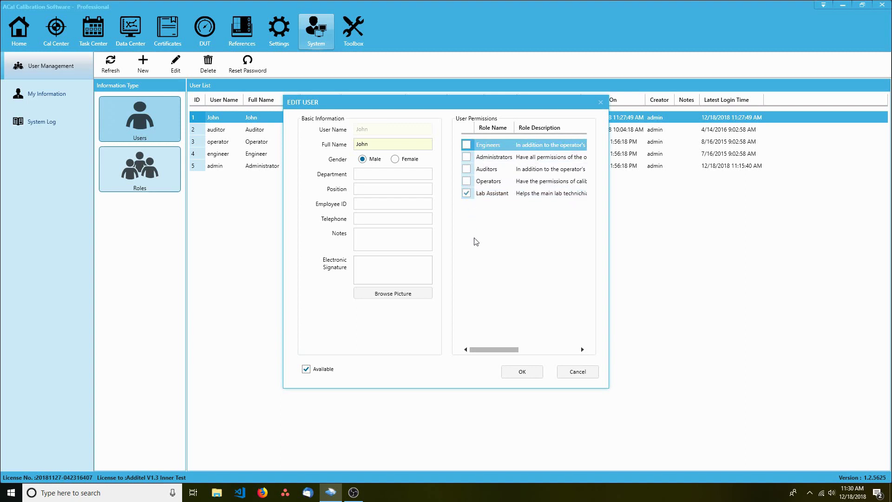
left_click(522, 372)
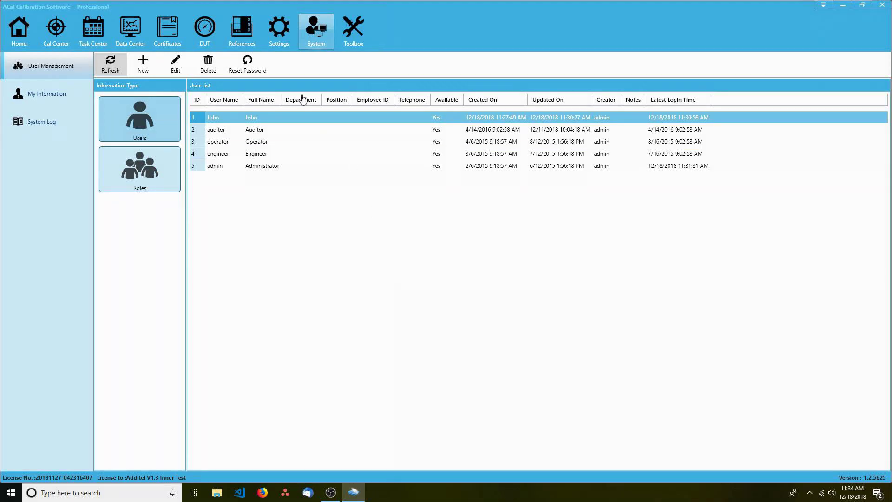
Start a new laboratory in Settings named 'My Lab' and enter its street address
left_click(271, 37)
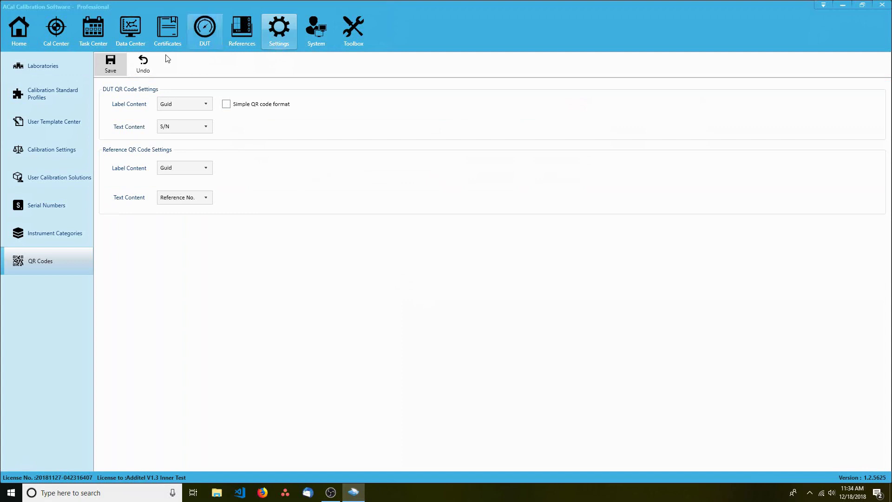
left_click(55, 68)
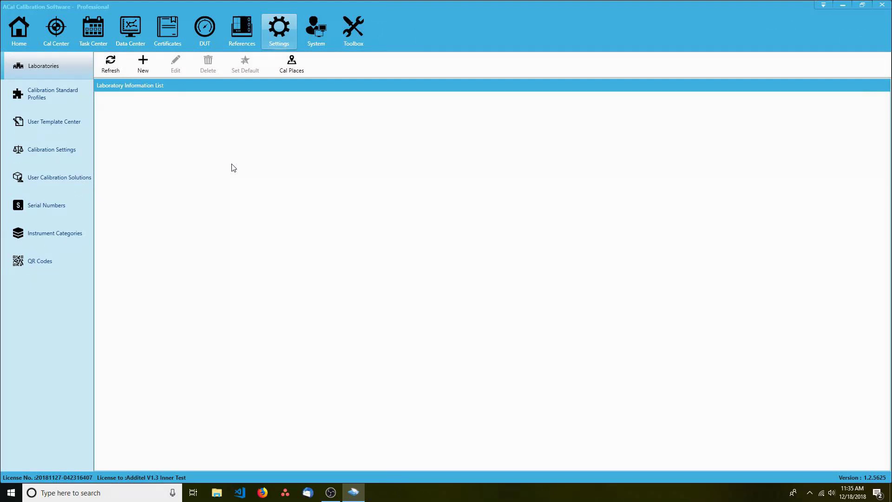
left_click(143, 65)
type("My La")
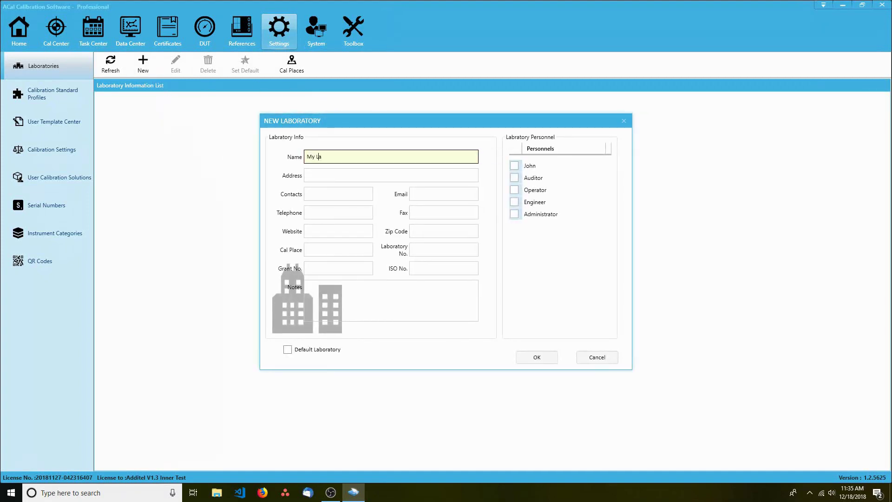
type("b")
key("Tab")
type("12345")
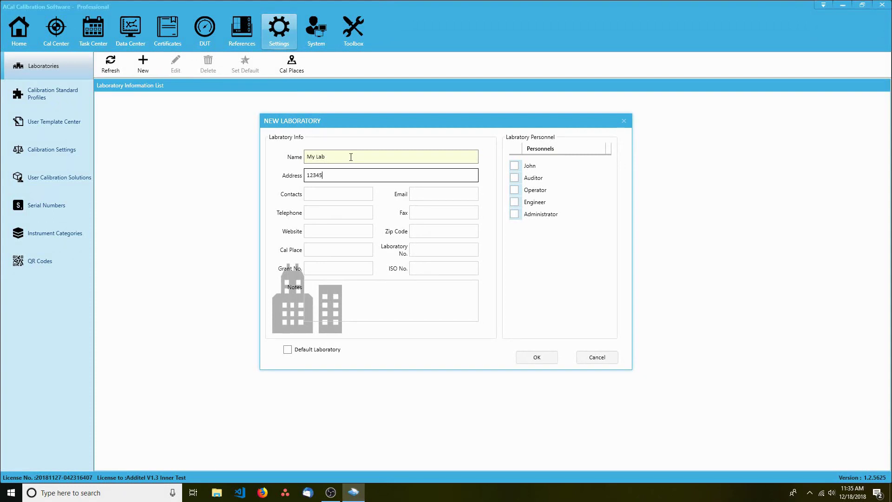
type(" My Lab Drive")
Enter the lab's contact person, e-mail, telephone and website mylab.com, add the new user as personnel, and create it
key("Tab")
type("John Doe")
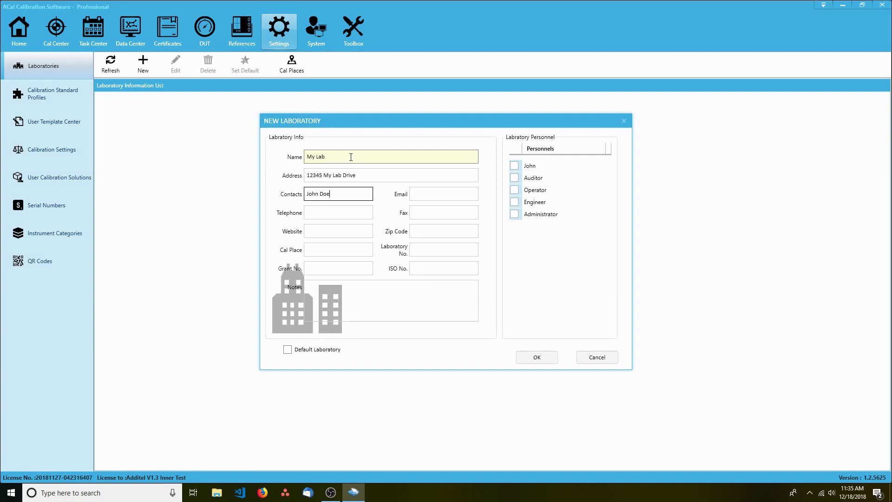
key("Tab")
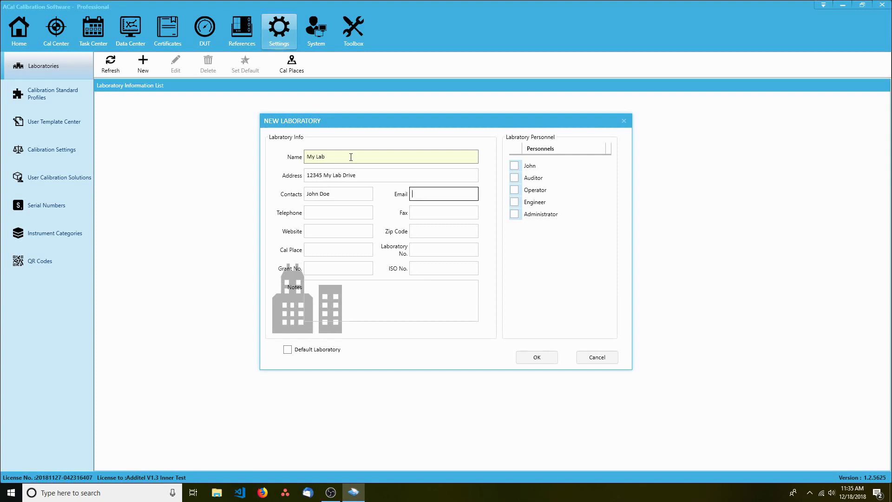
type("lab@mylab.com")
key("Tab")
type("123-4567")
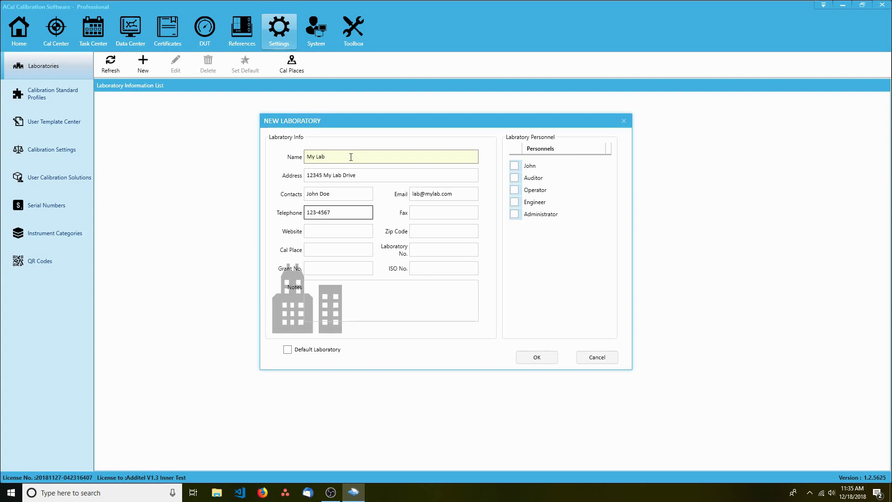
key("Tab")
key("Tab")
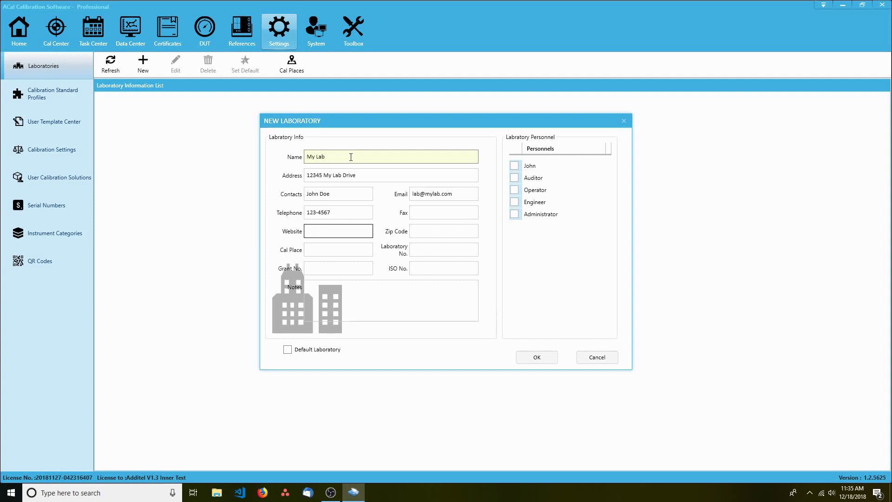
type("mylab.com")
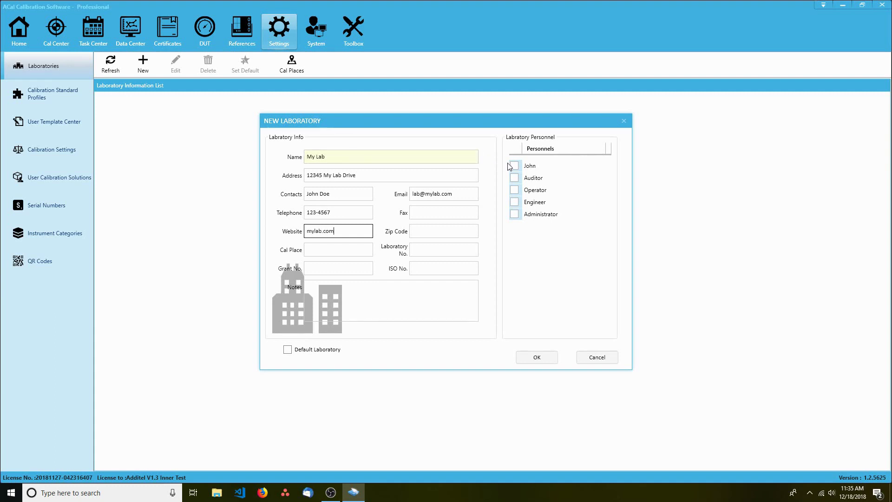
left_click(515, 165)
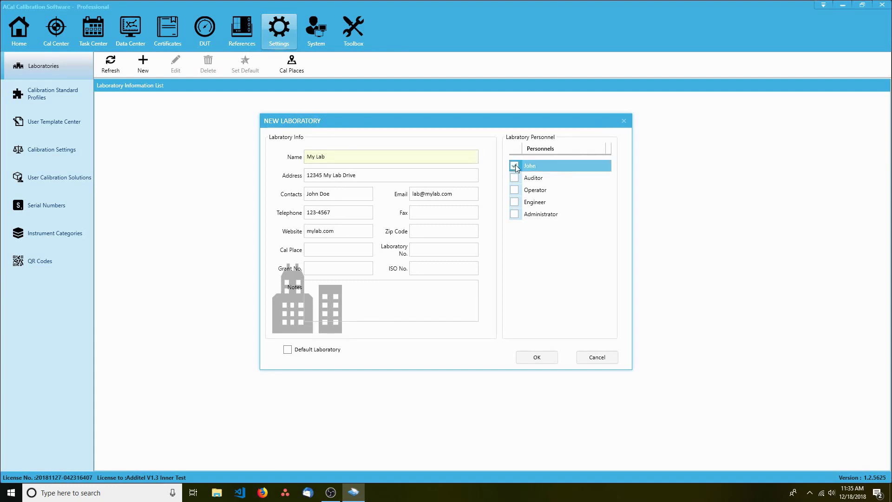
left_click(539, 354)
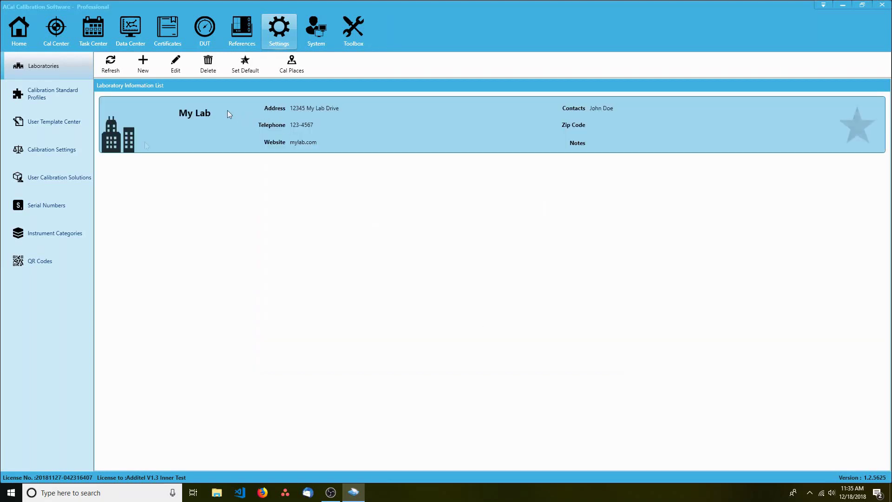
In Calibration Settings' General tab, rename the Order No. field to 'PO #'
left_click(60, 150)
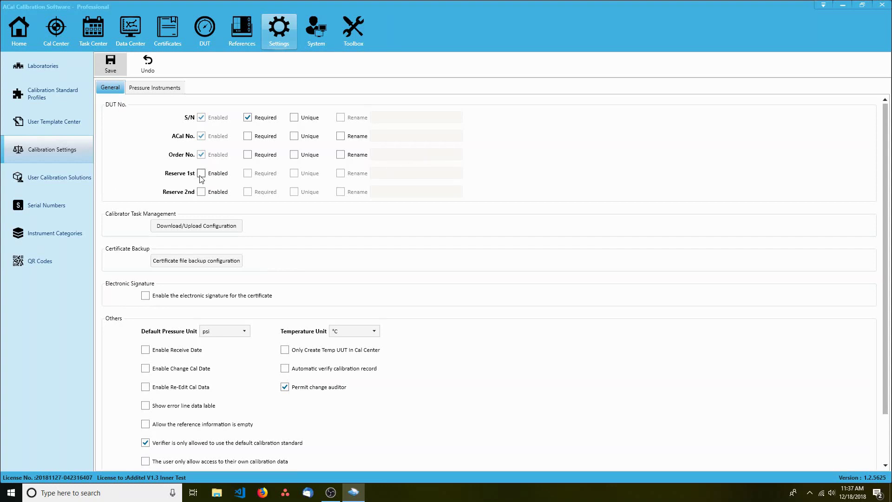
left_click(341, 154)
left_click(402, 156)
type("PO ")
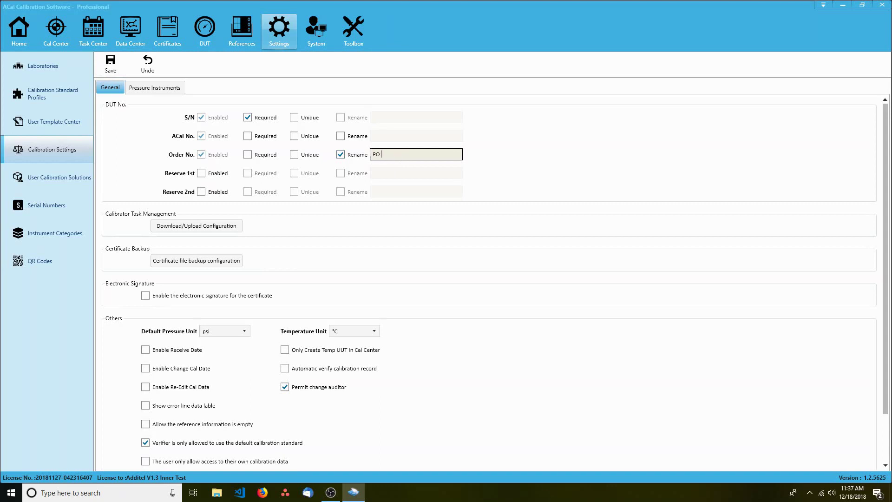
type("#")
left_click(548, 151)
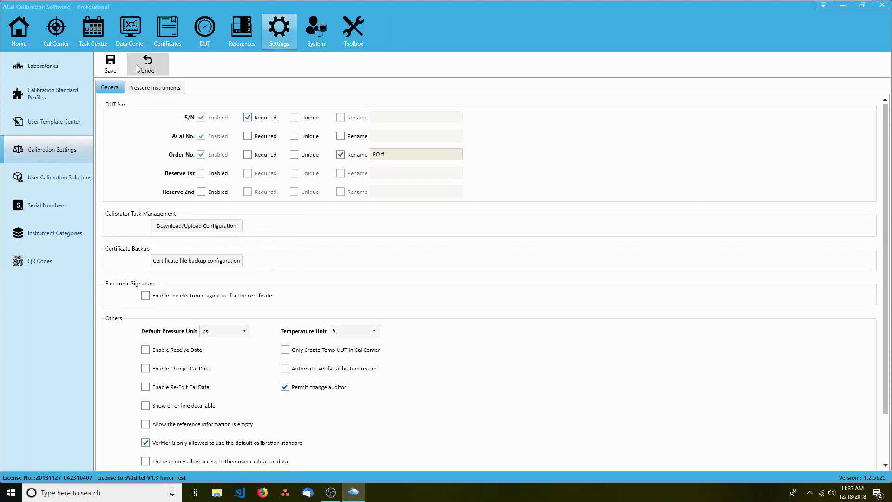
Change the Dial Pressure Gauge cal cycle from 6 to 1 Years under Pressure Instruments and save
left_click(149, 88)
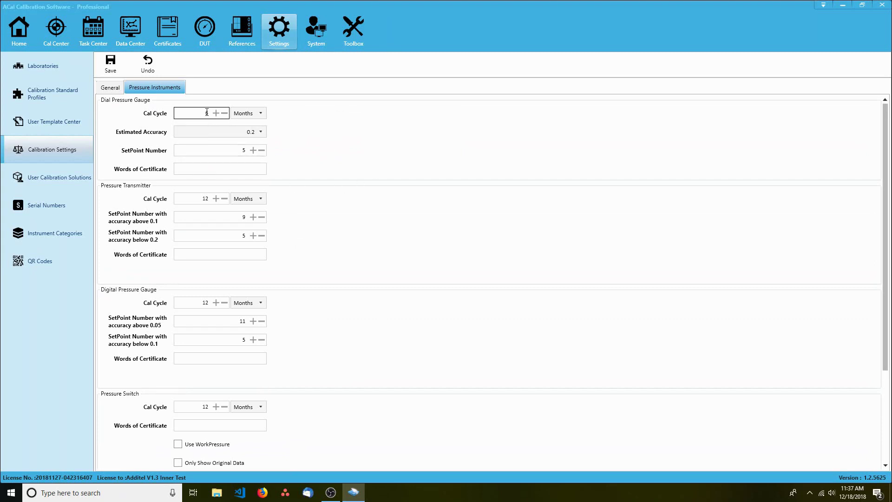
left_click_drag(207, 113, 202, 112)
type("1")
left_click(260, 113)
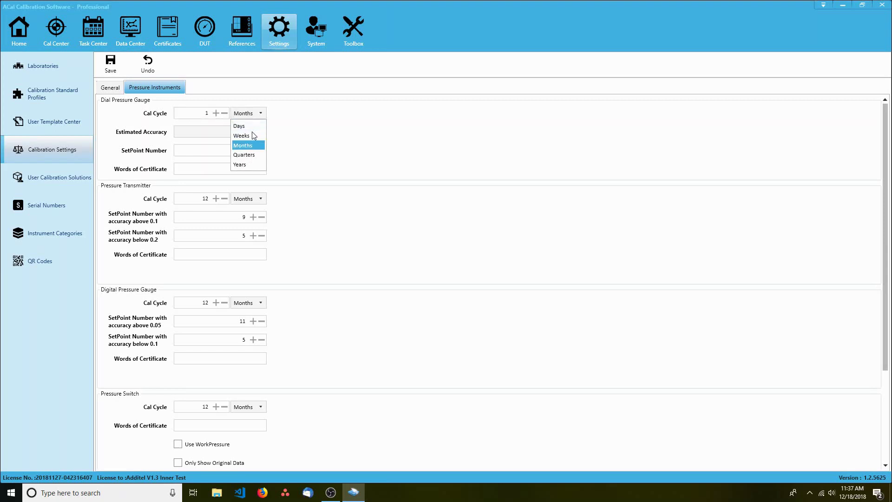
left_click(242, 165)
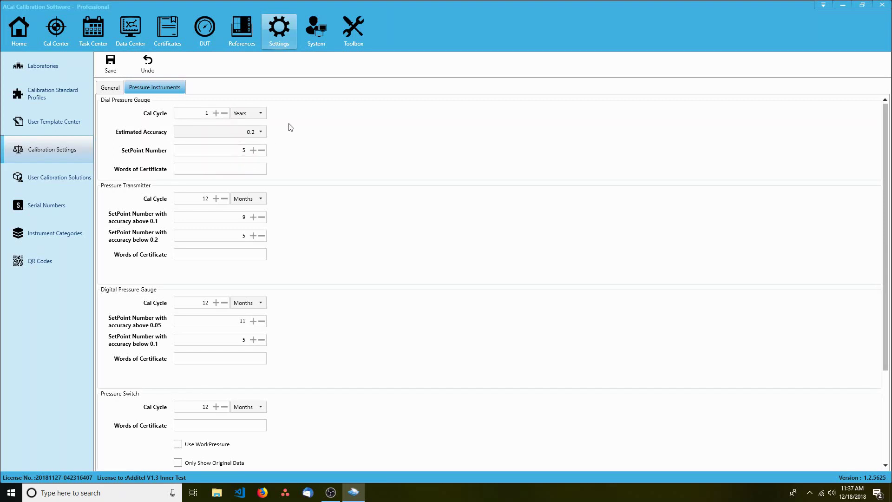
left_click(119, 65)
left_click(494, 284)
Go to the Cal Center and open the Calibration Solution Library
left_click(58, 30)
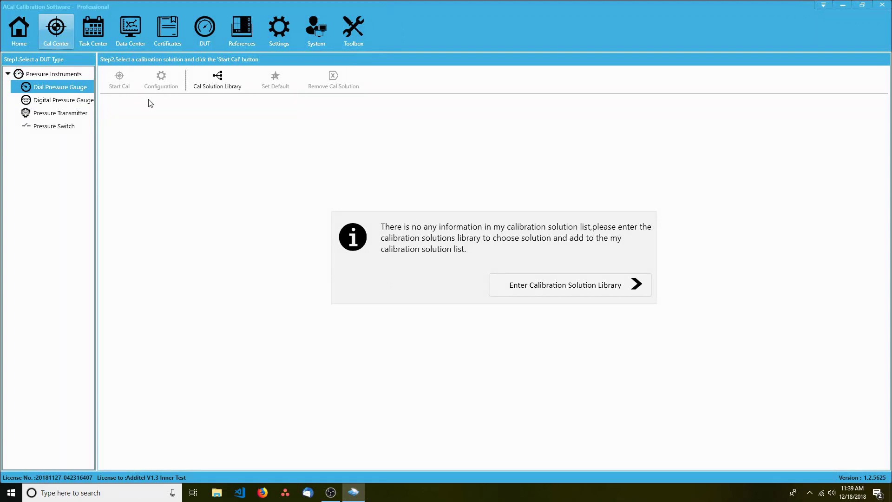
left_click(210, 87)
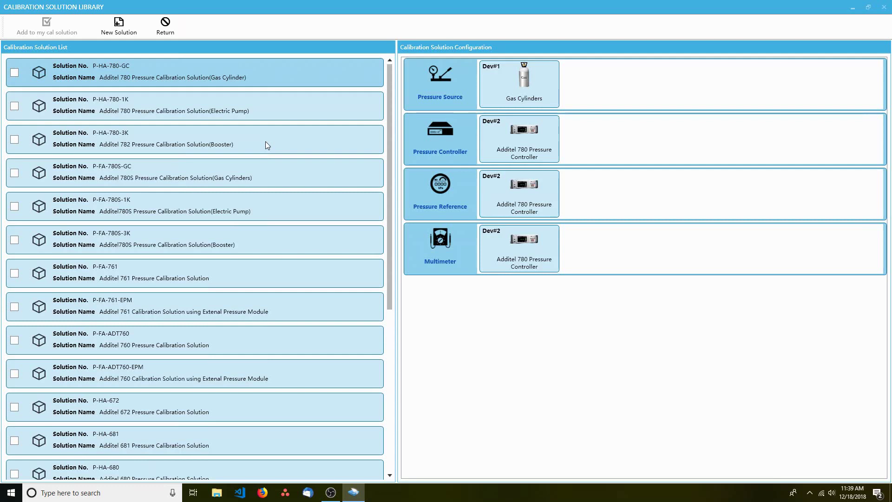
scroll(268, 146, "down", 10)
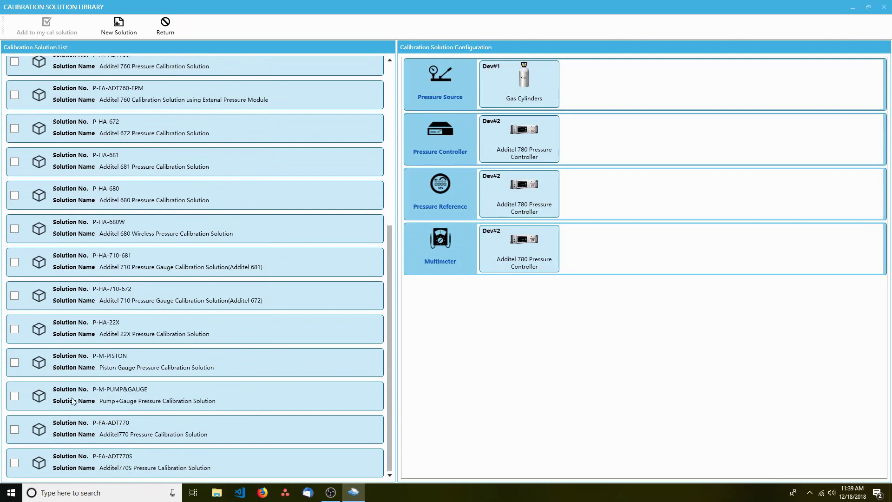
Preview the devices of the P-M-PUMP&GAUGE and P-HA-681 solutions, then tick both
left_click(103, 391)
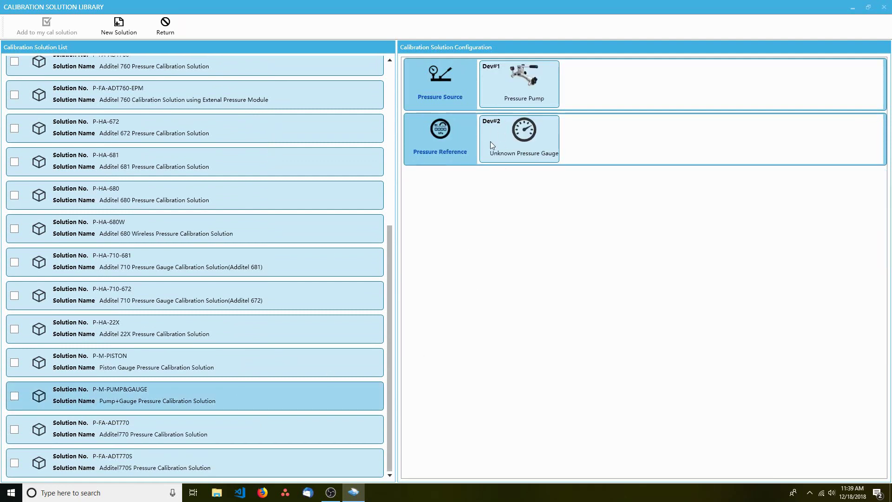
left_click(15, 396)
left_click(157, 172)
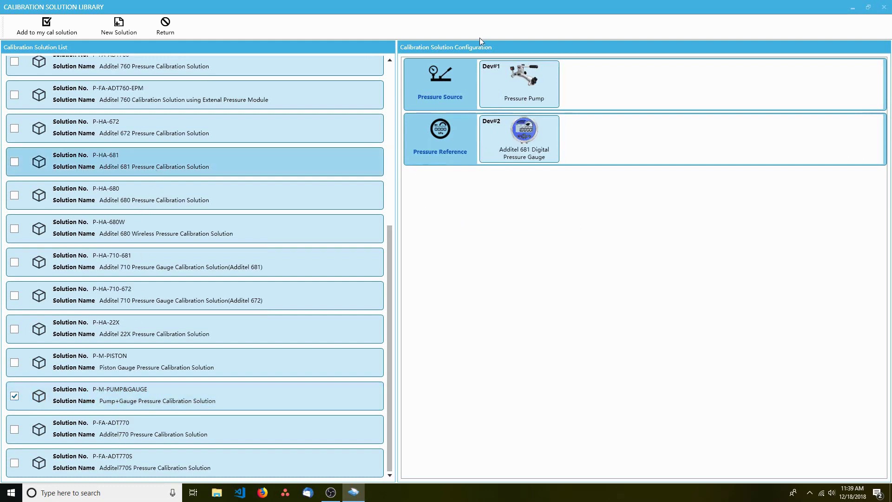
left_click(14, 161)
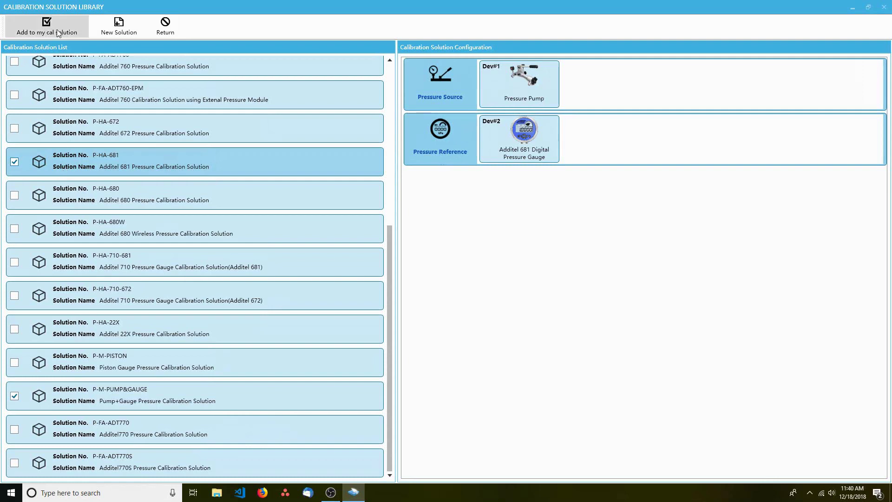
Start a new solution with Gas Cylinders as pressure source and the Additel 680 Wireless gauge as reference
left_click(119, 26)
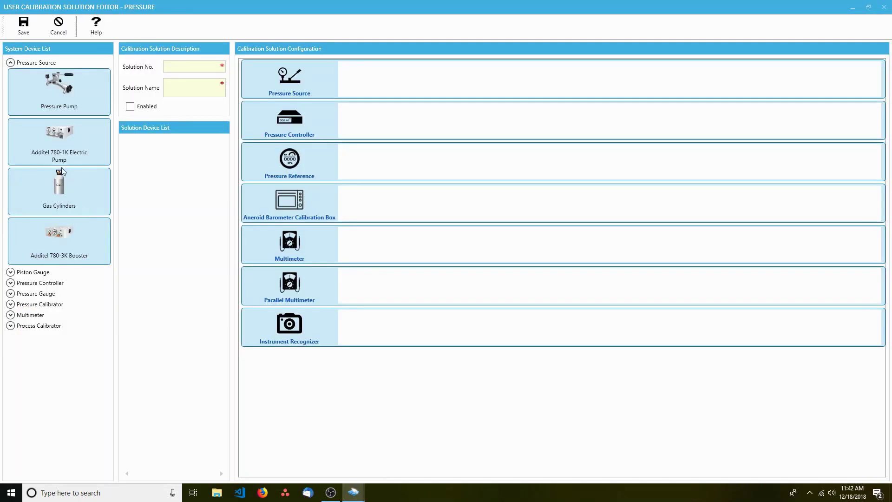
left_click_drag(63, 173, 395, 86)
left_click(11, 63)
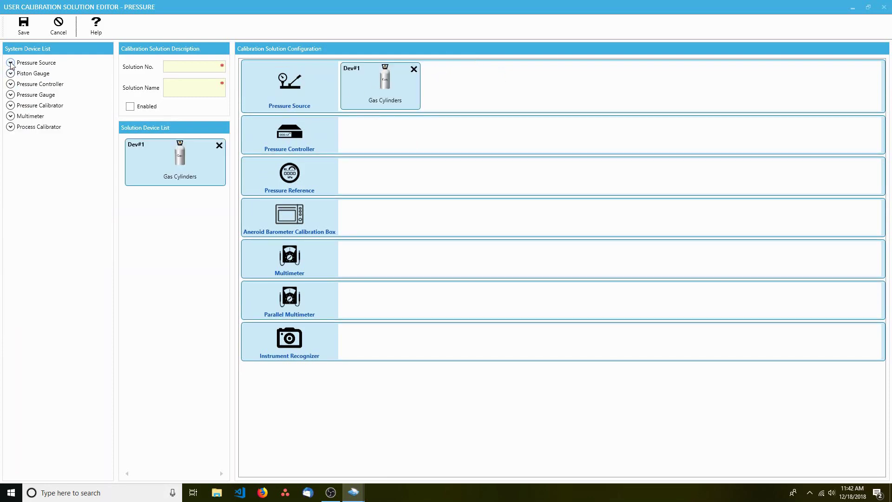
left_click(10, 94)
left_click_drag(85, 215, 371, 187)
Number it 2, name it 'Wireless Gauge Solution - Gas Cylinders', enable it and save
left_click(190, 66)
type("2")
left_click(172, 84)
type("Wireless Gauge Solution")
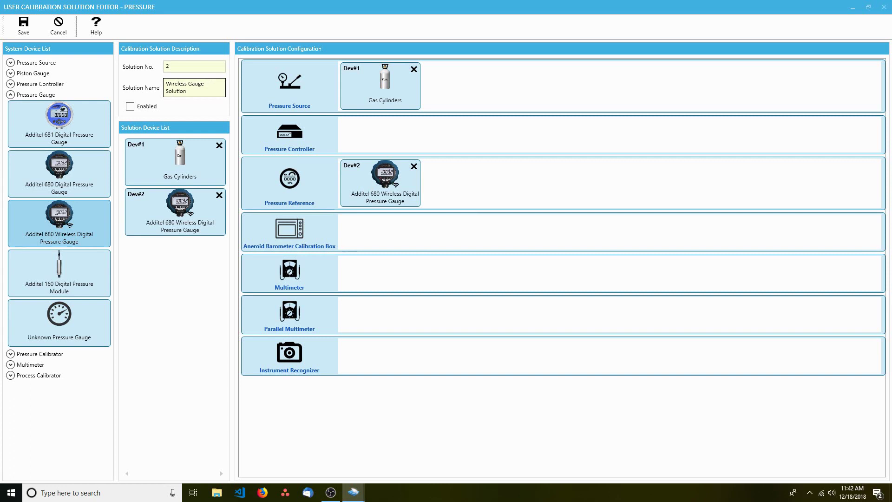
type(" - Gas Cylinders")
left_click(130, 107)
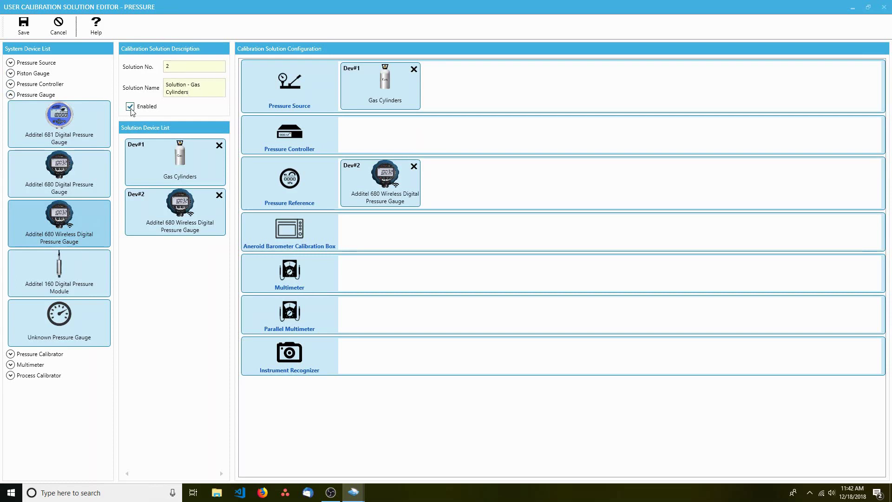
left_click(23, 27)
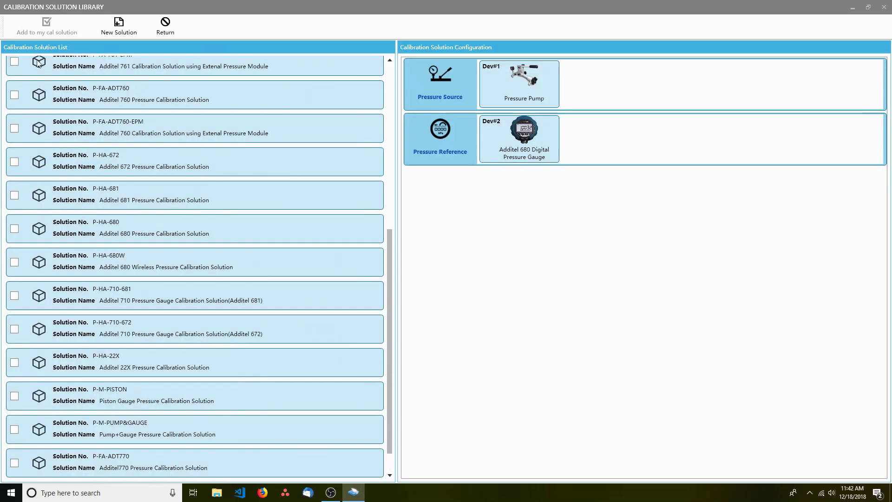
Tick solution 2 at the top of the library and add it to my cal solutions
scroll(167, 200, "up", 5)
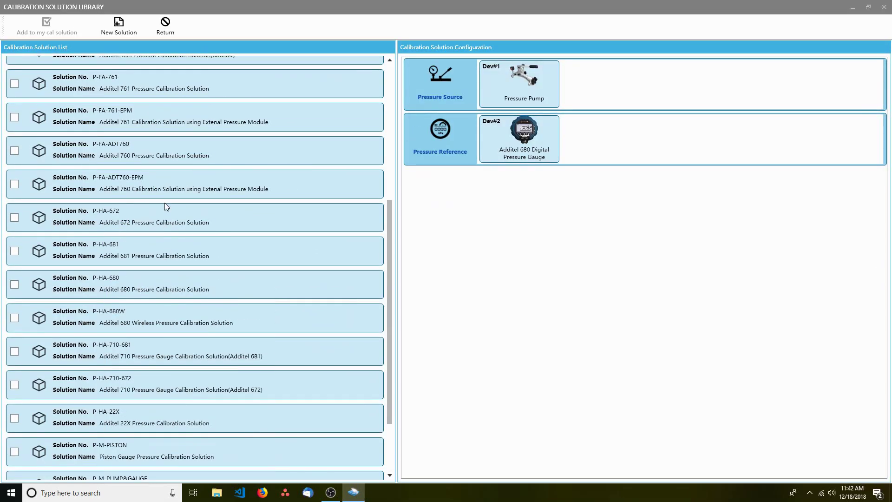
scroll(164, 201, "up", 6)
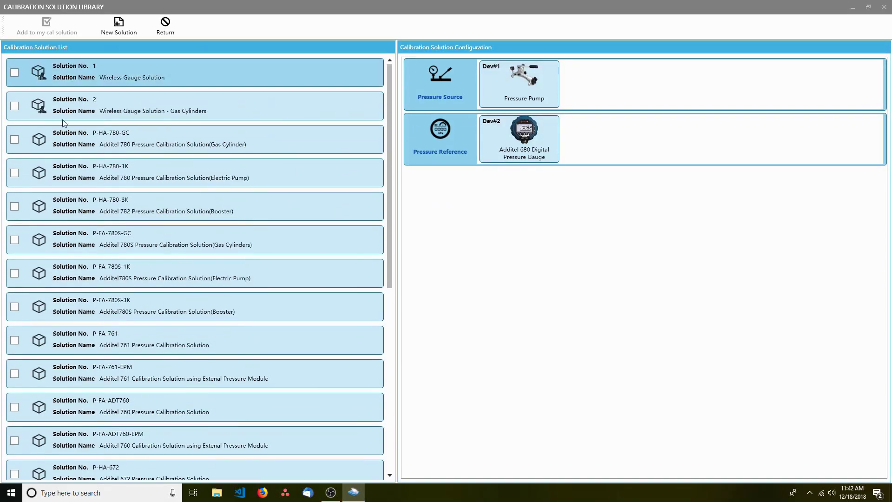
left_click(15, 106)
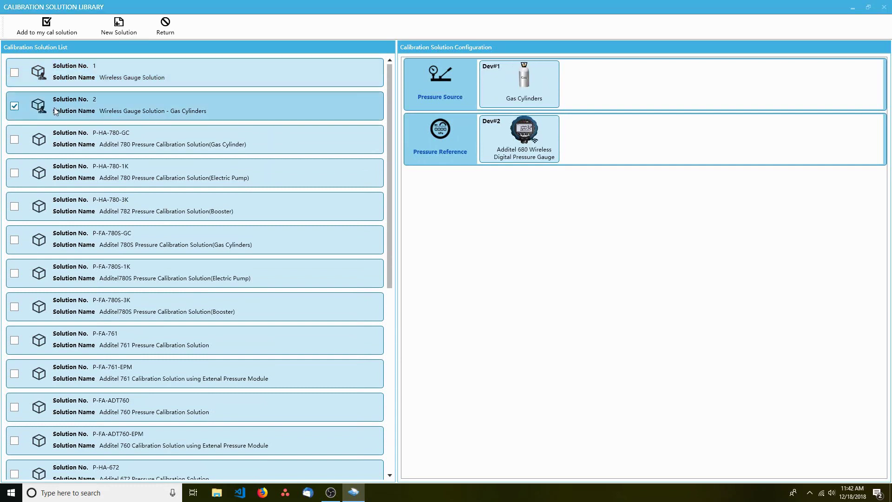
left_click(44, 23)
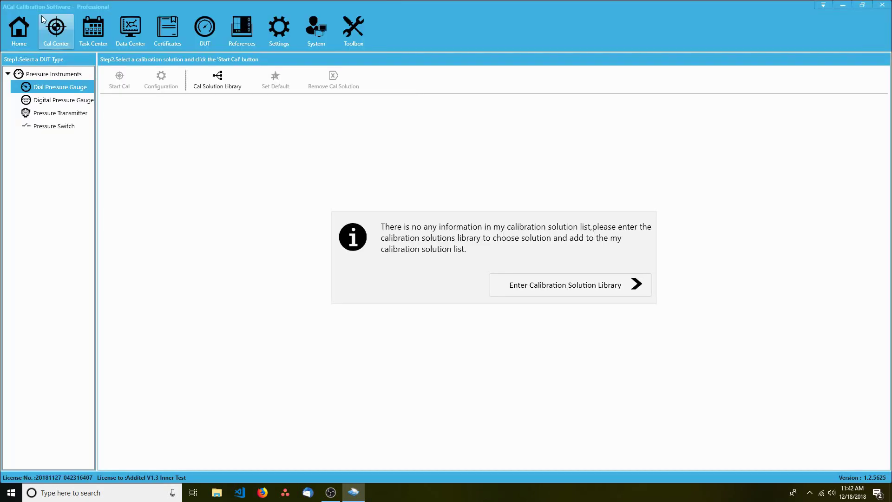